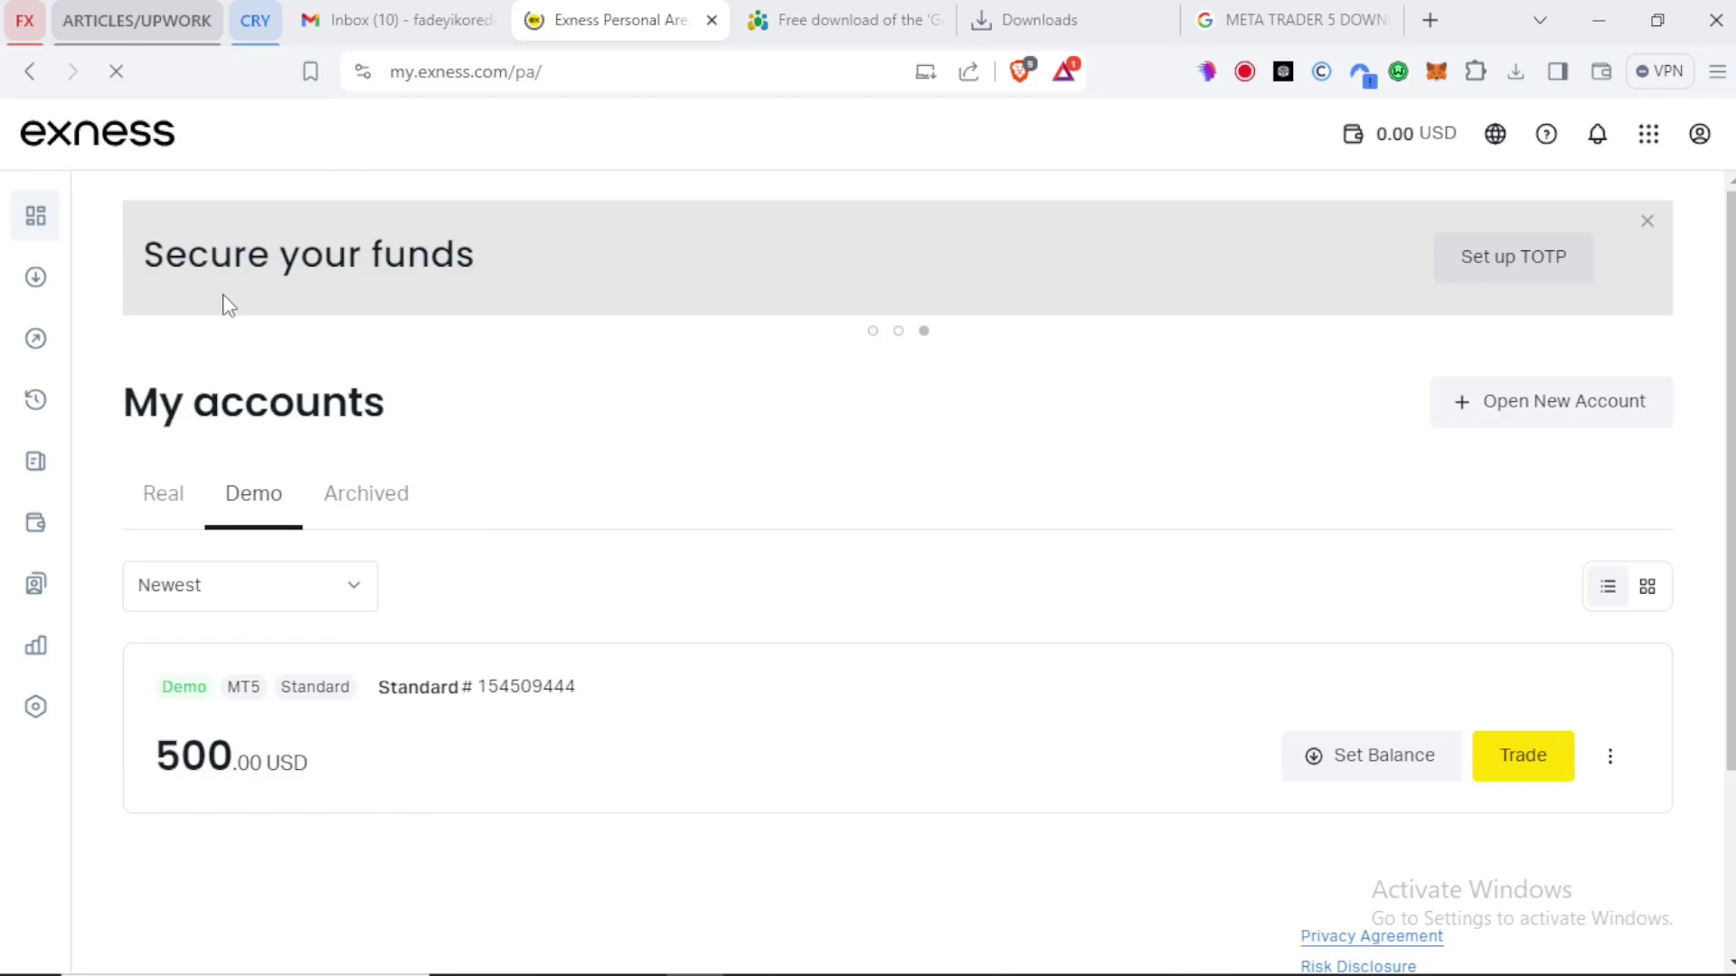
- Scroll down the My accounts page, which lists one 500 USD MT5 Standard demo account
{"action": "mouse_move", "coordinate": [105, 263]}
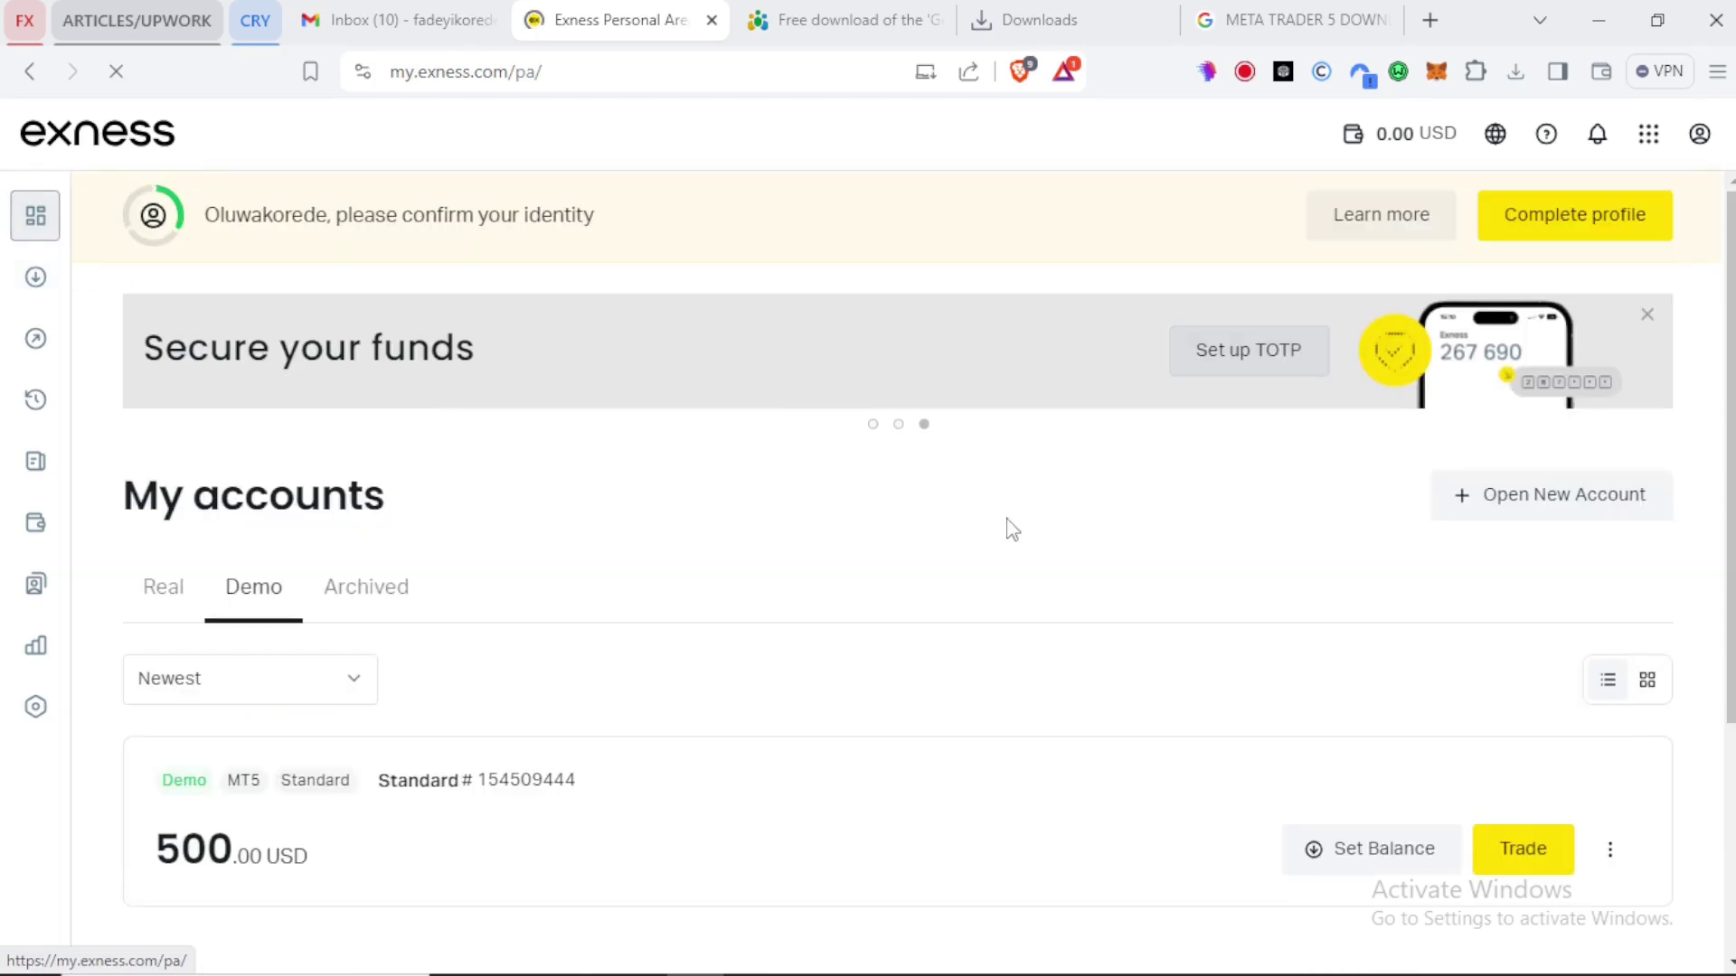
{"action": "scroll", "coordinate": [1011, 529], "scroll_direction": "down", "scroll_amount": 1}
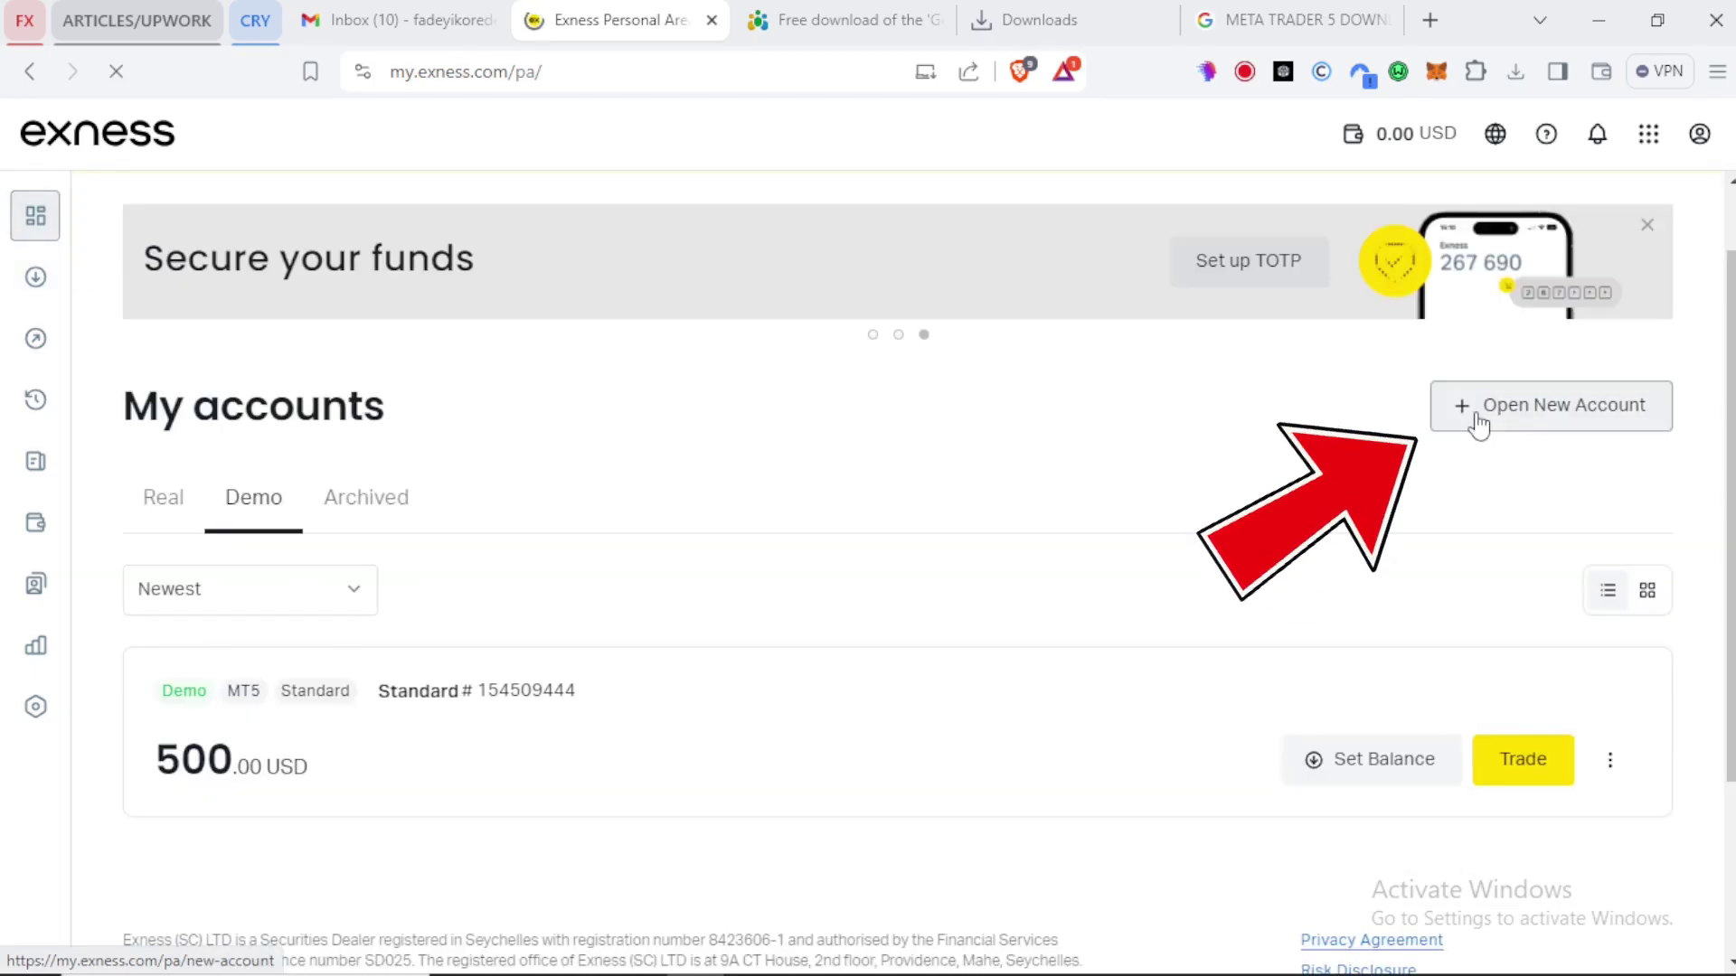
- Start a new account and switch the platform to MT4, then back to MT5
{"action": "left_click", "coordinate": [1484, 420]}
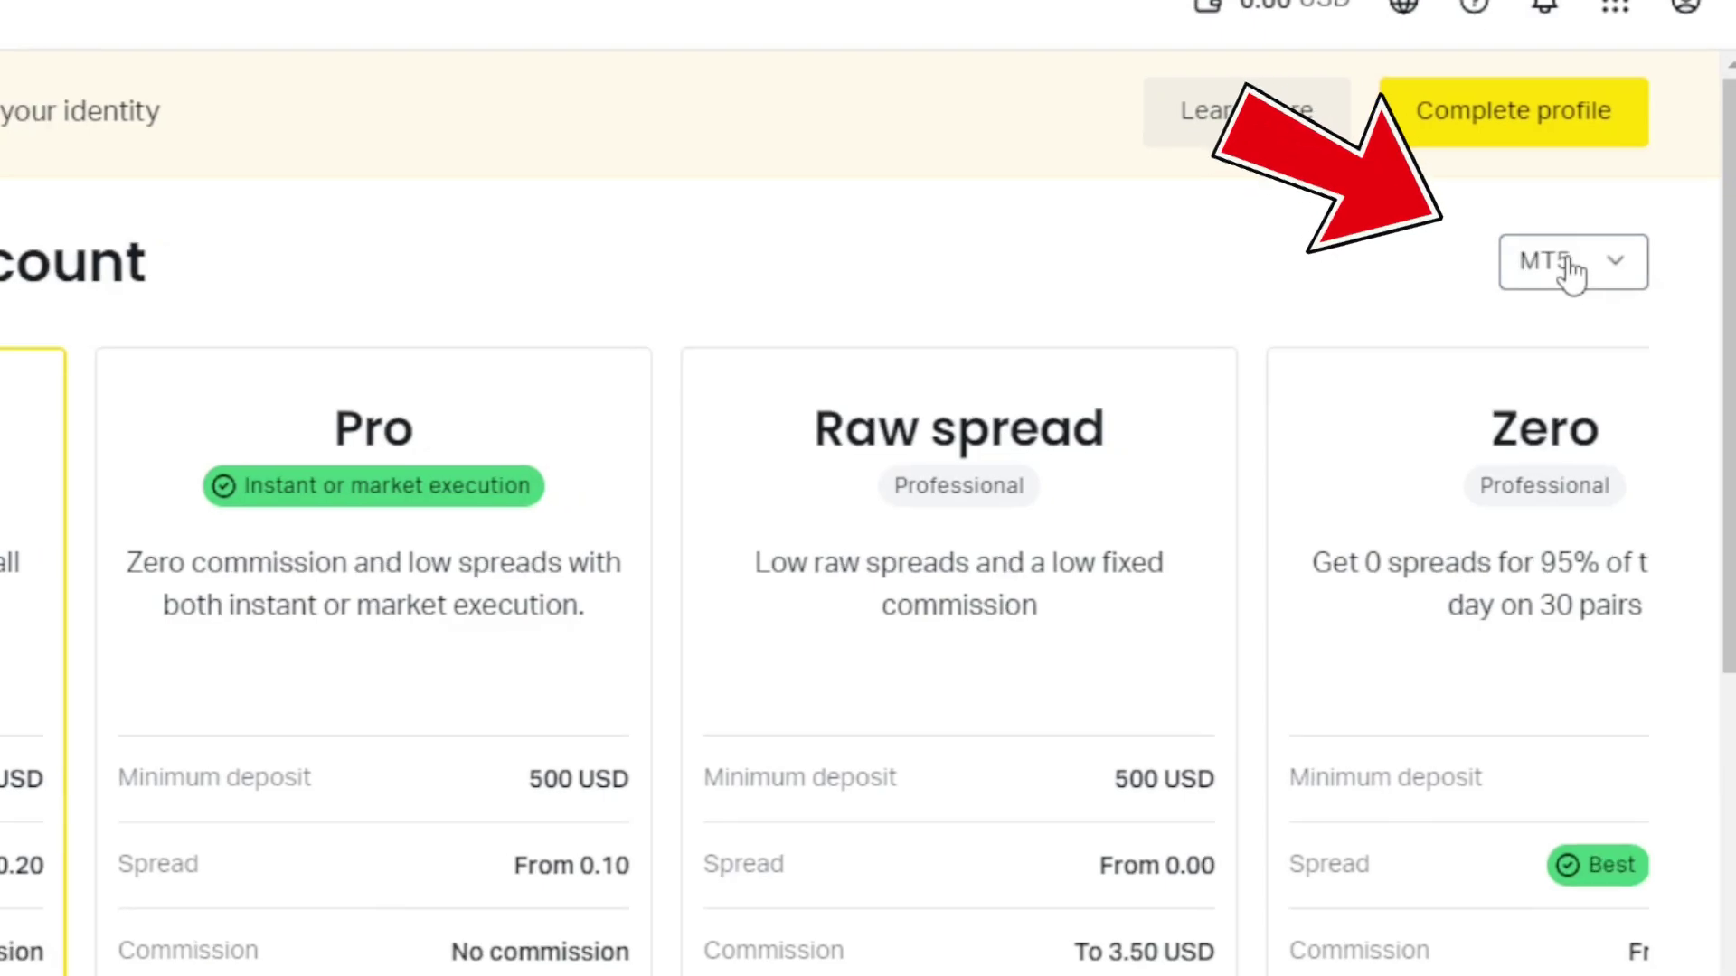
{"action": "left_click", "coordinate": [1572, 271]}
{"action": "left_click", "coordinate": [1534, 395]}
{"action": "left_click", "coordinate": [1522, 274]}
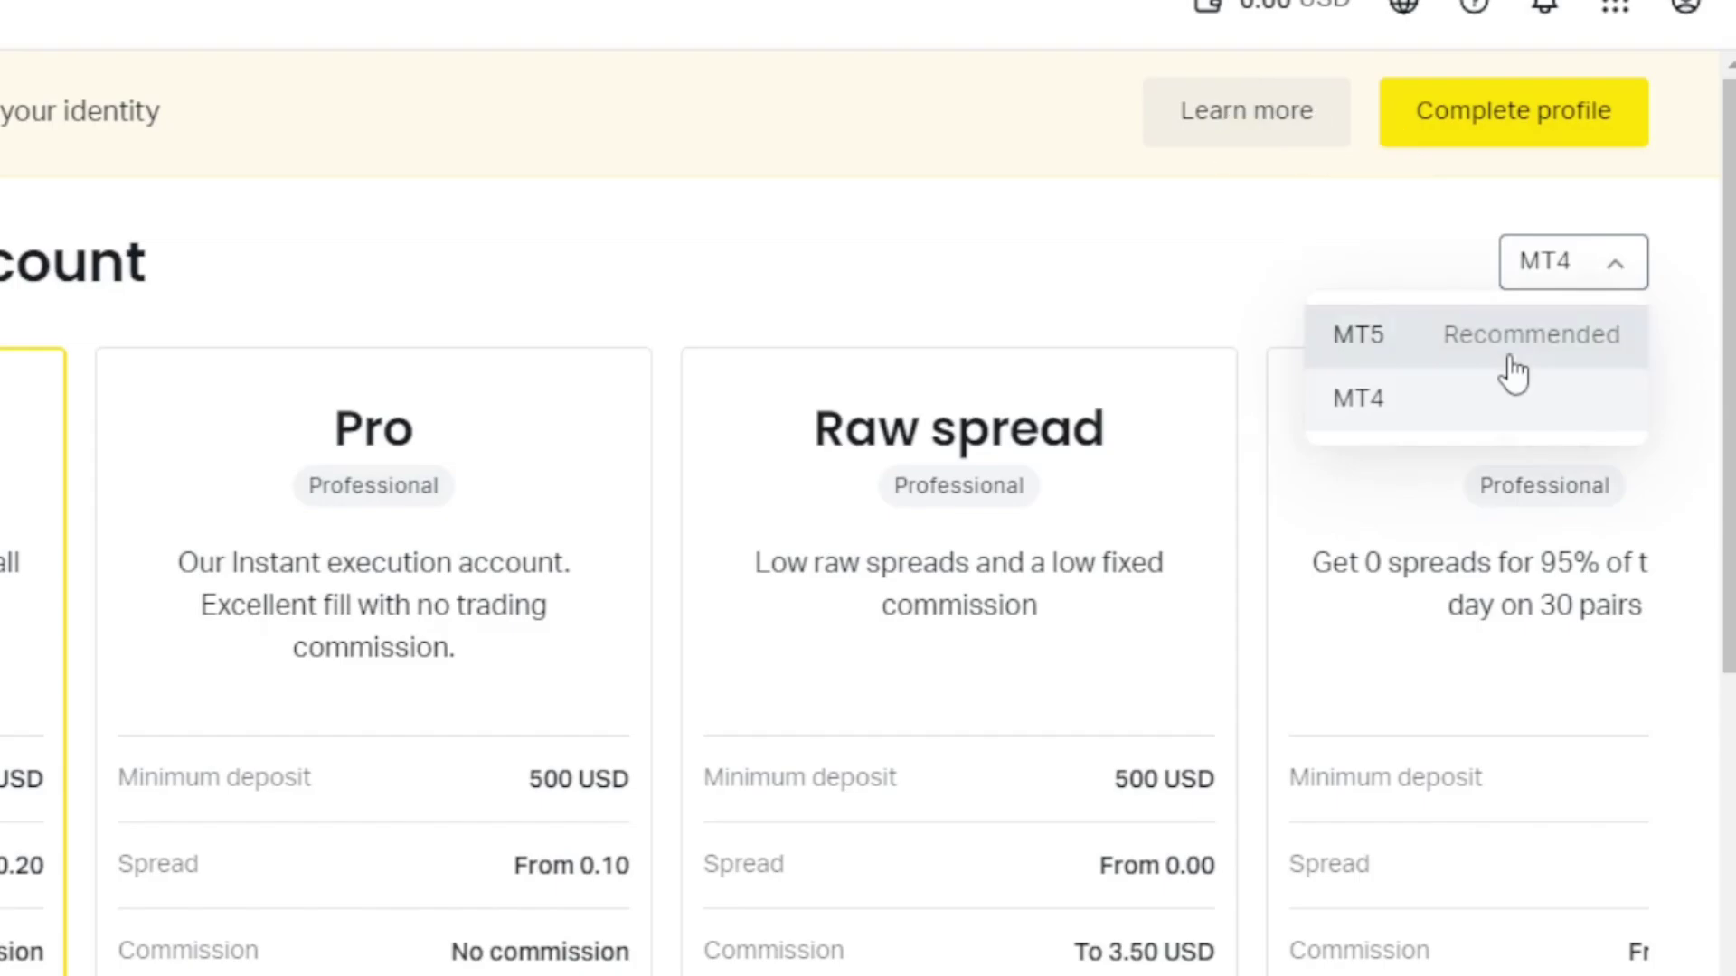
{"action": "left_click", "coordinate": [1574, 406]}
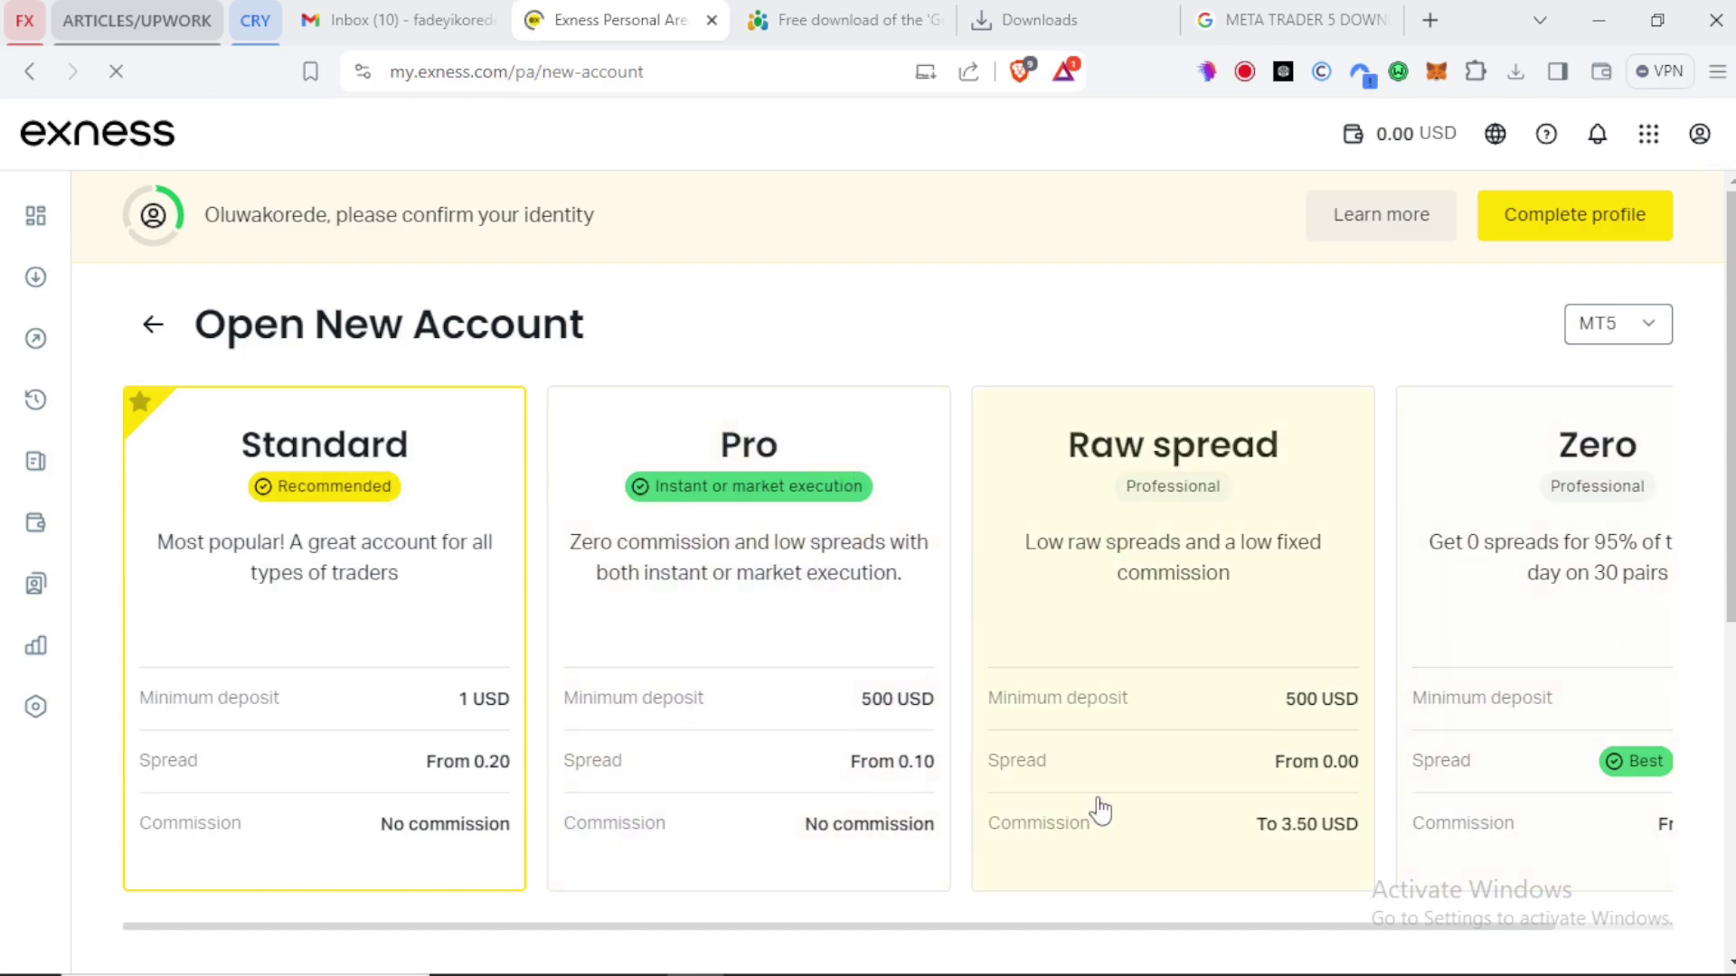
- Review the MT5 Standard, Pro, Raw spread and Zero account cards, keeping Standard
{"action": "scroll", "coordinate": [988, 639], "scroll_direction": "right", "scroll_amount": 2}
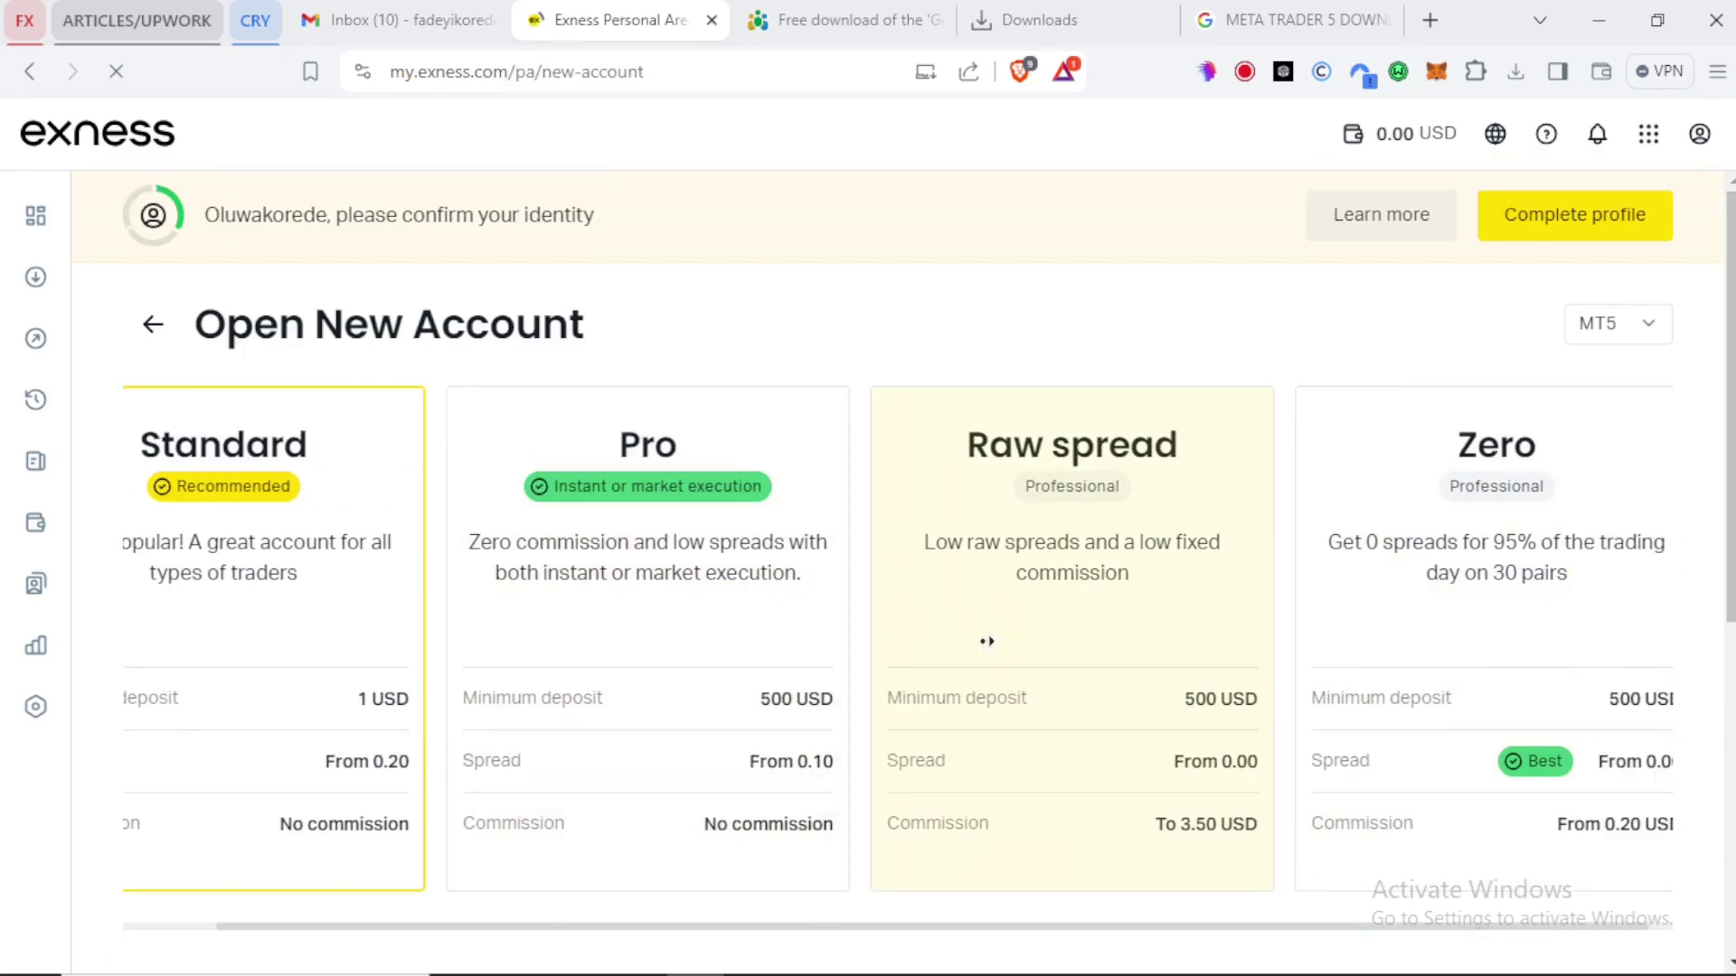
{"action": "scroll", "coordinate": [844, 610], "scroll_direction": "left", "scroll_amount": 2}
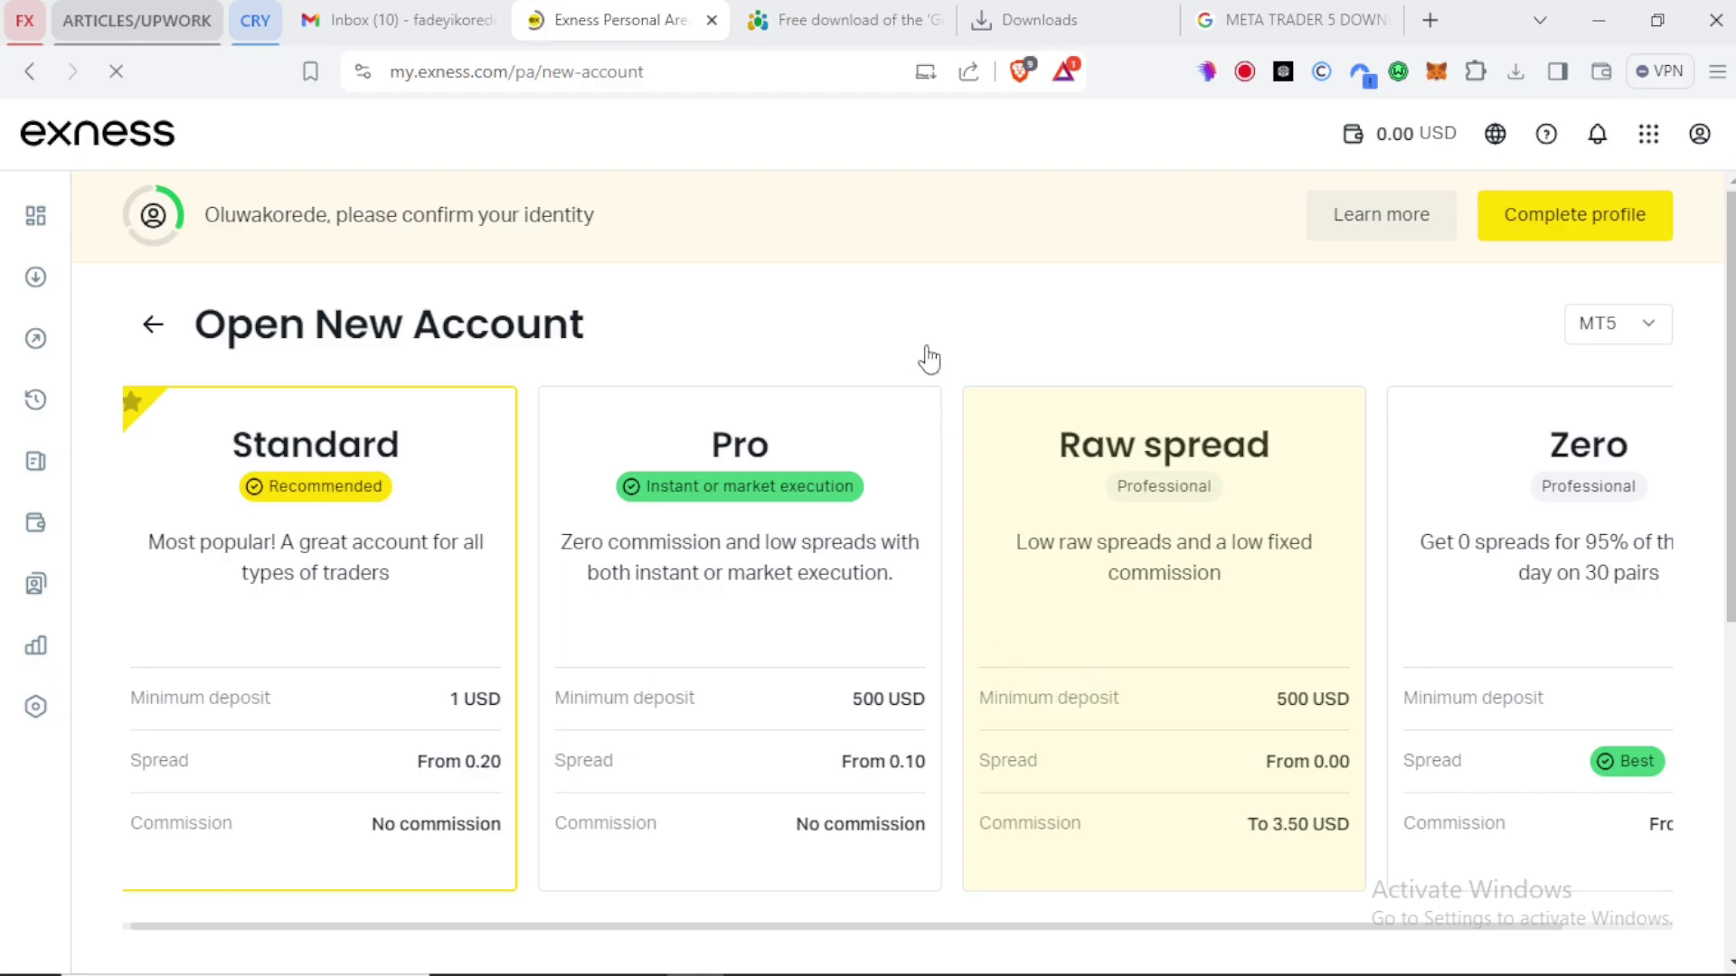
{"action": "scroll", "coordinate": [549, 487], "scroll_direction": "down", "scroll_amount": 5}
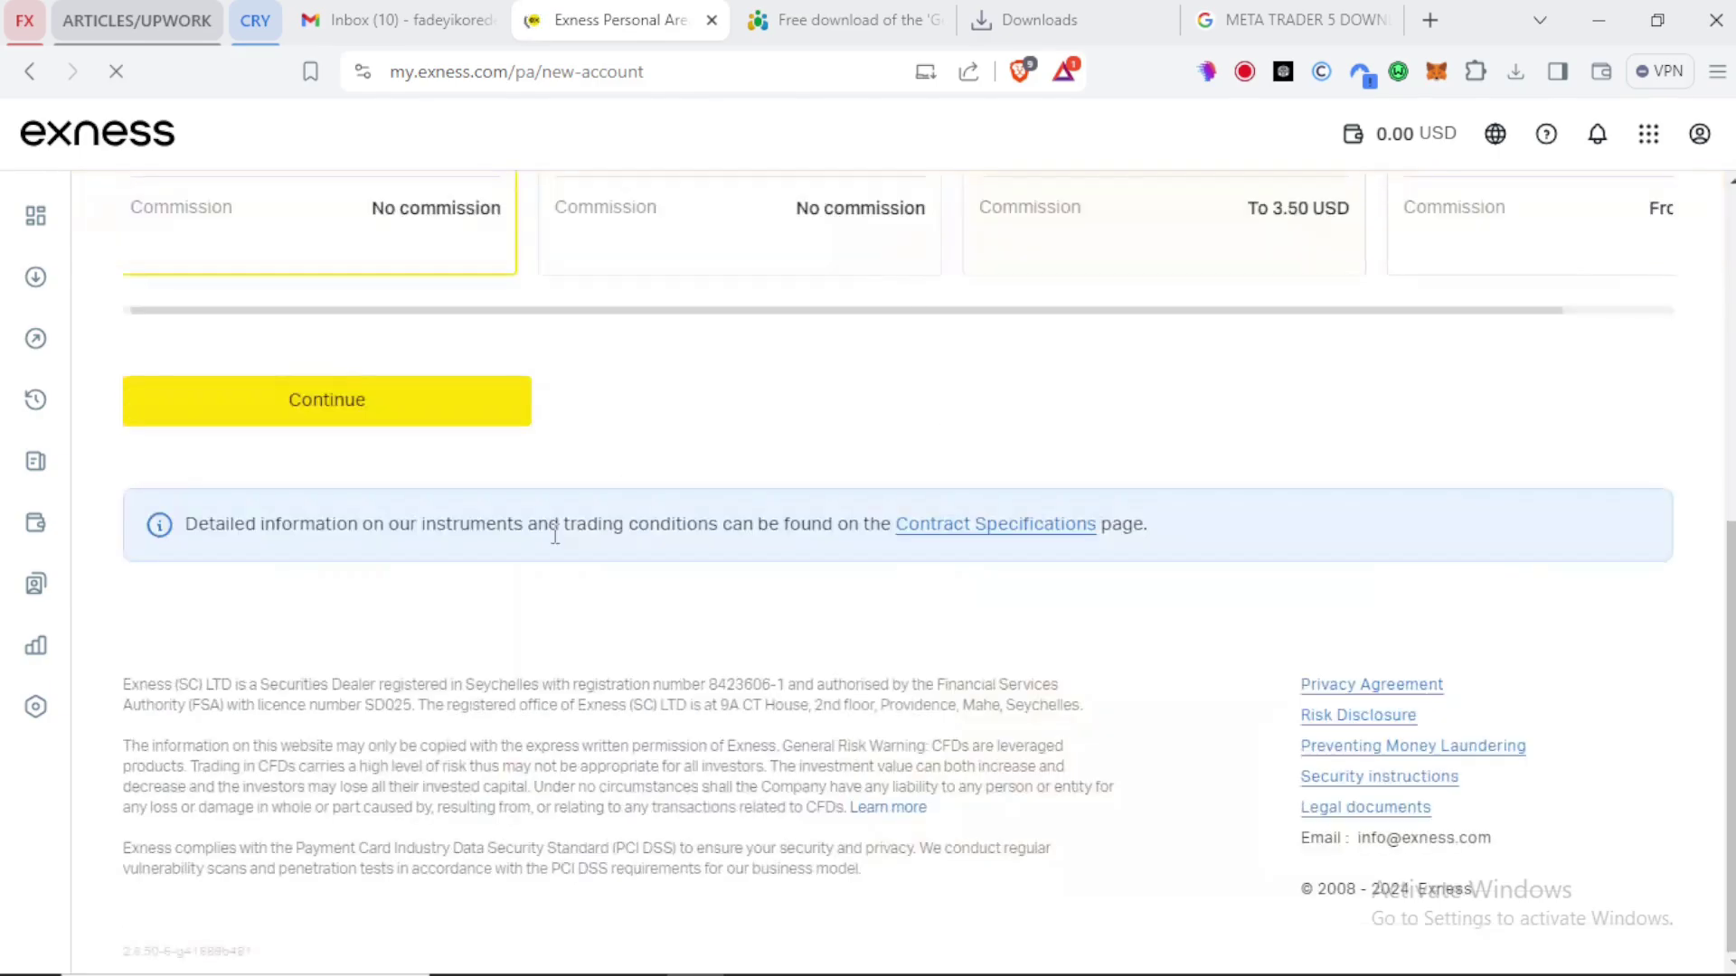
{"action": "scroll", "coordinate": [472, 658], "scroll_direction": "up", "scroll_amount": 4}
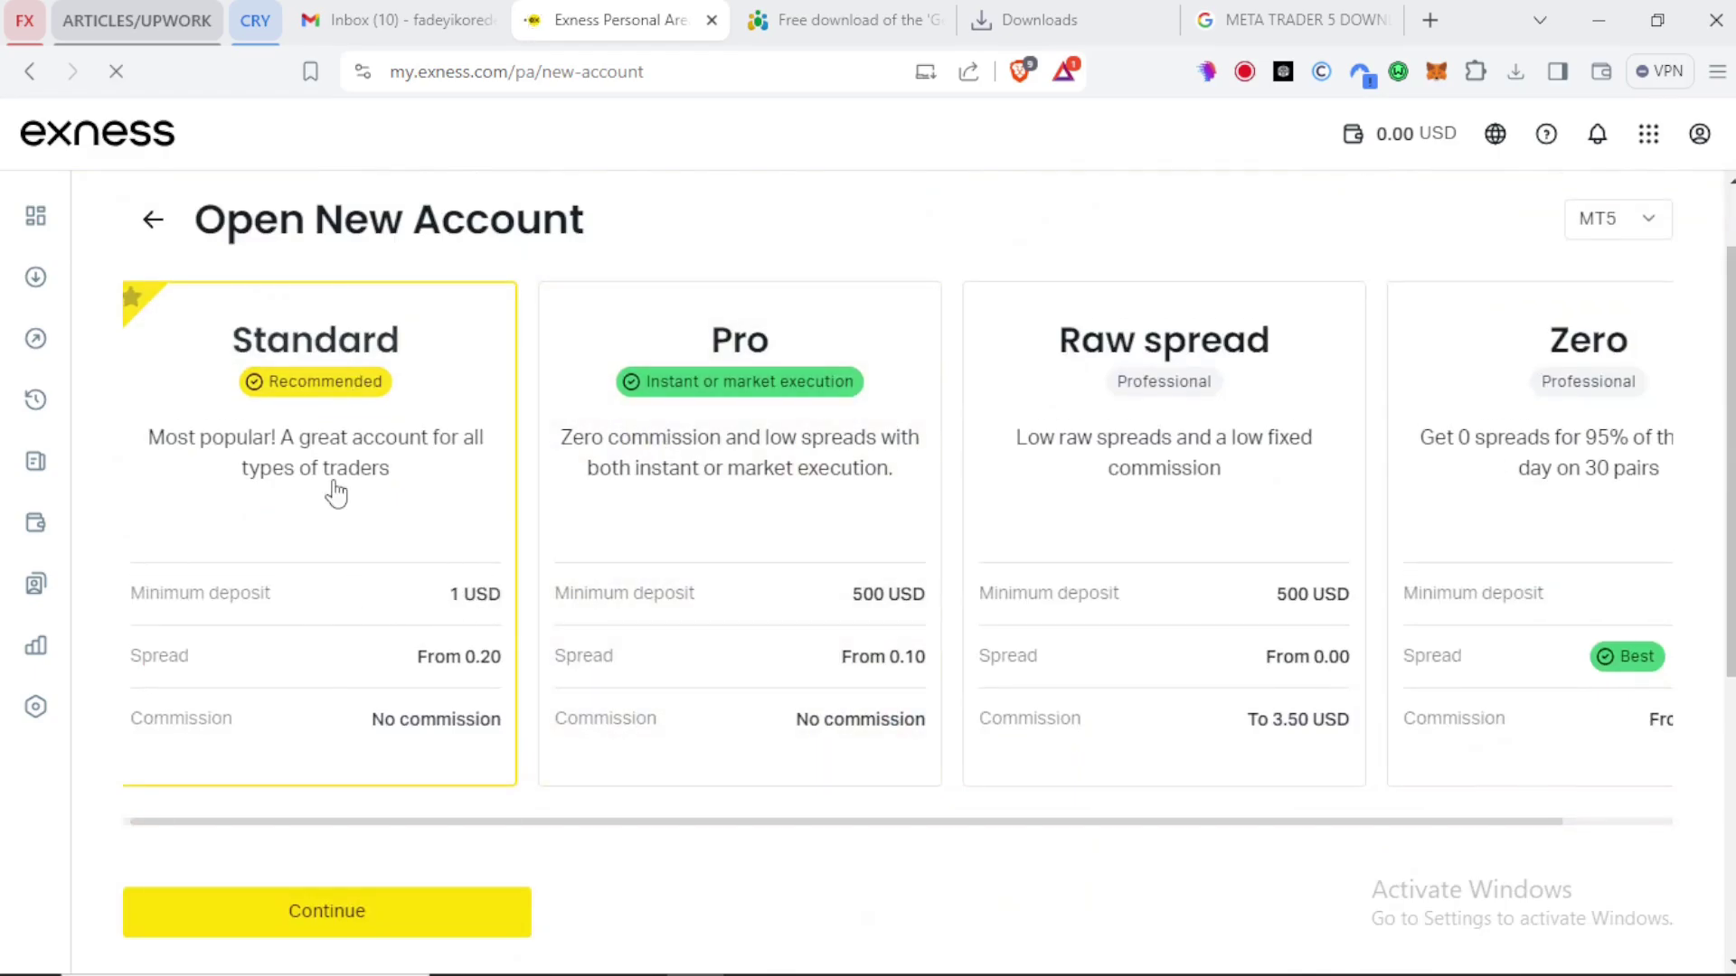
- Continue with Standard, make it a Demo account and set max leverage to 1:500
{"action": "left_click", "coordinate": [377, 915]}
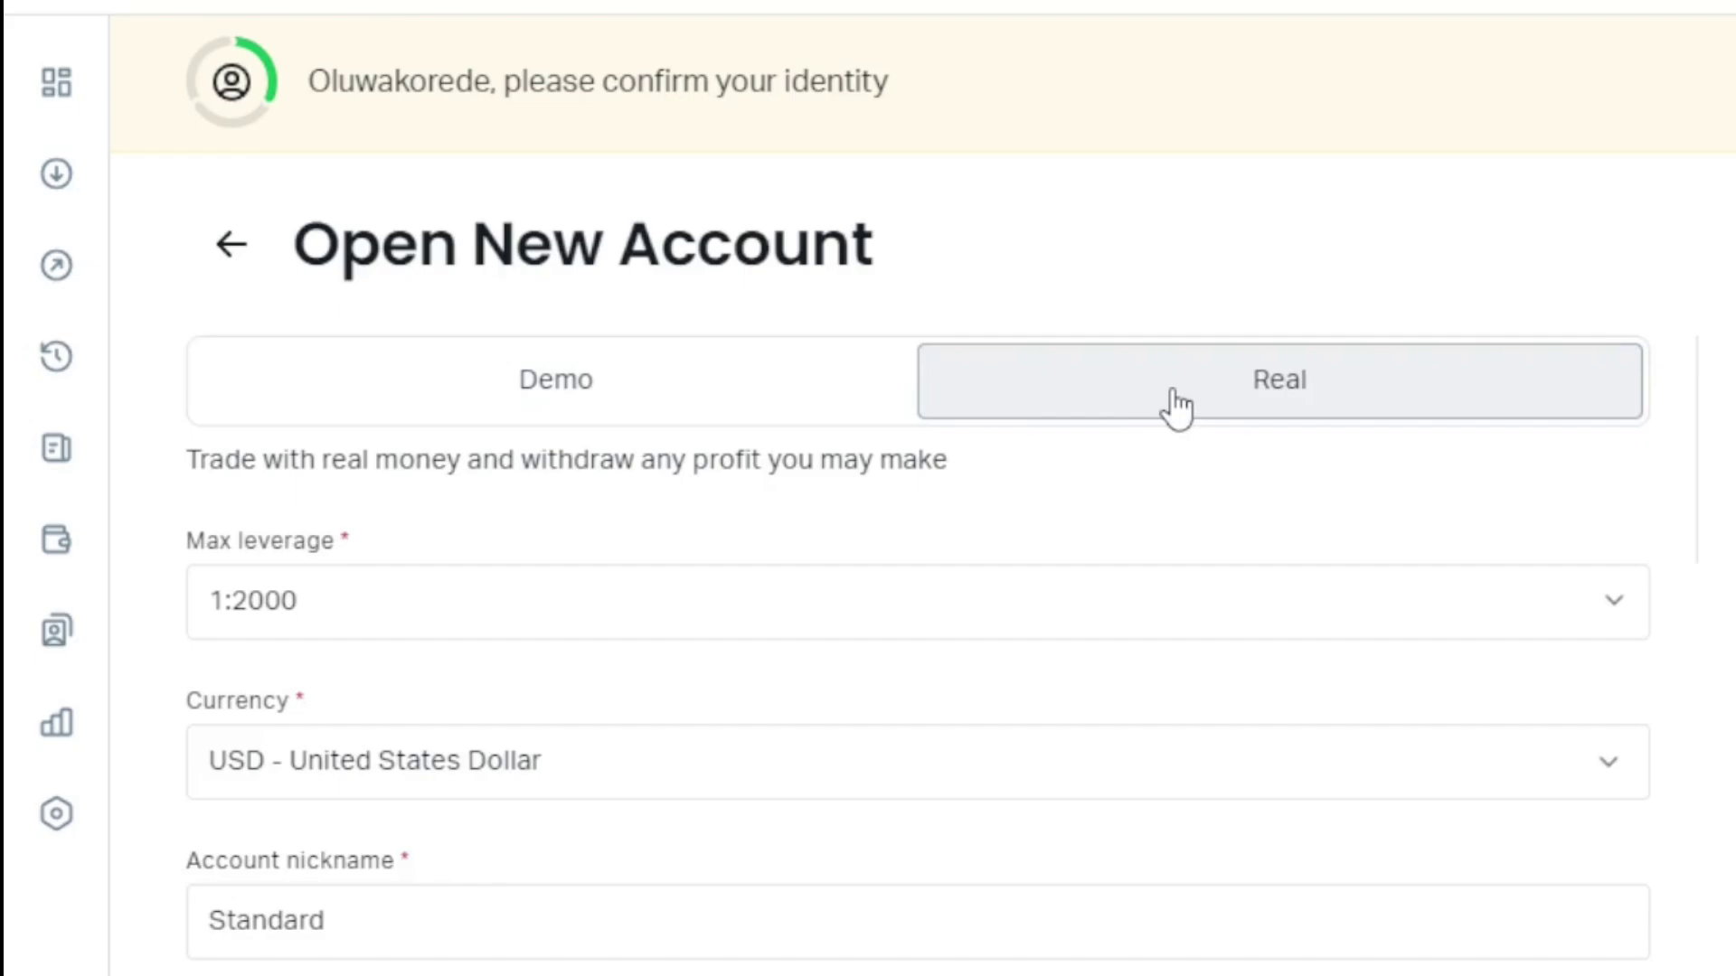
{"action": "left_click", "coordinate": [587, 419]}
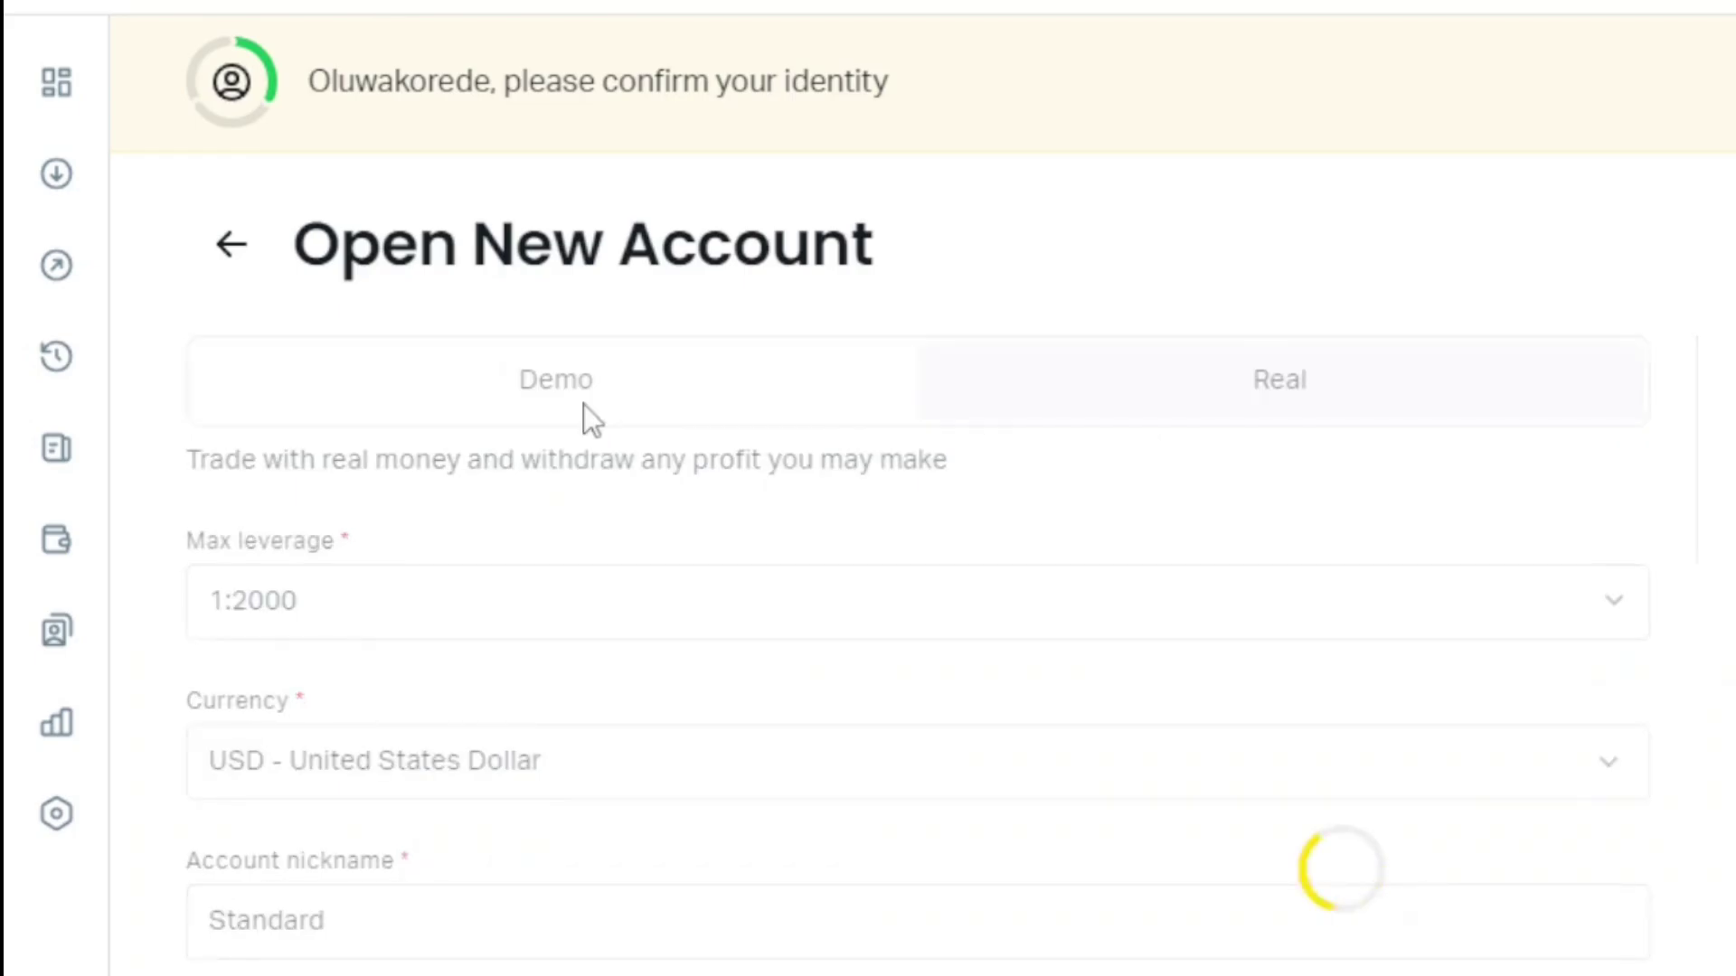
{"action": "left_click", "coordinate": [528, 606]}
{"action": "left_click", "coordinate": [447, 786]}
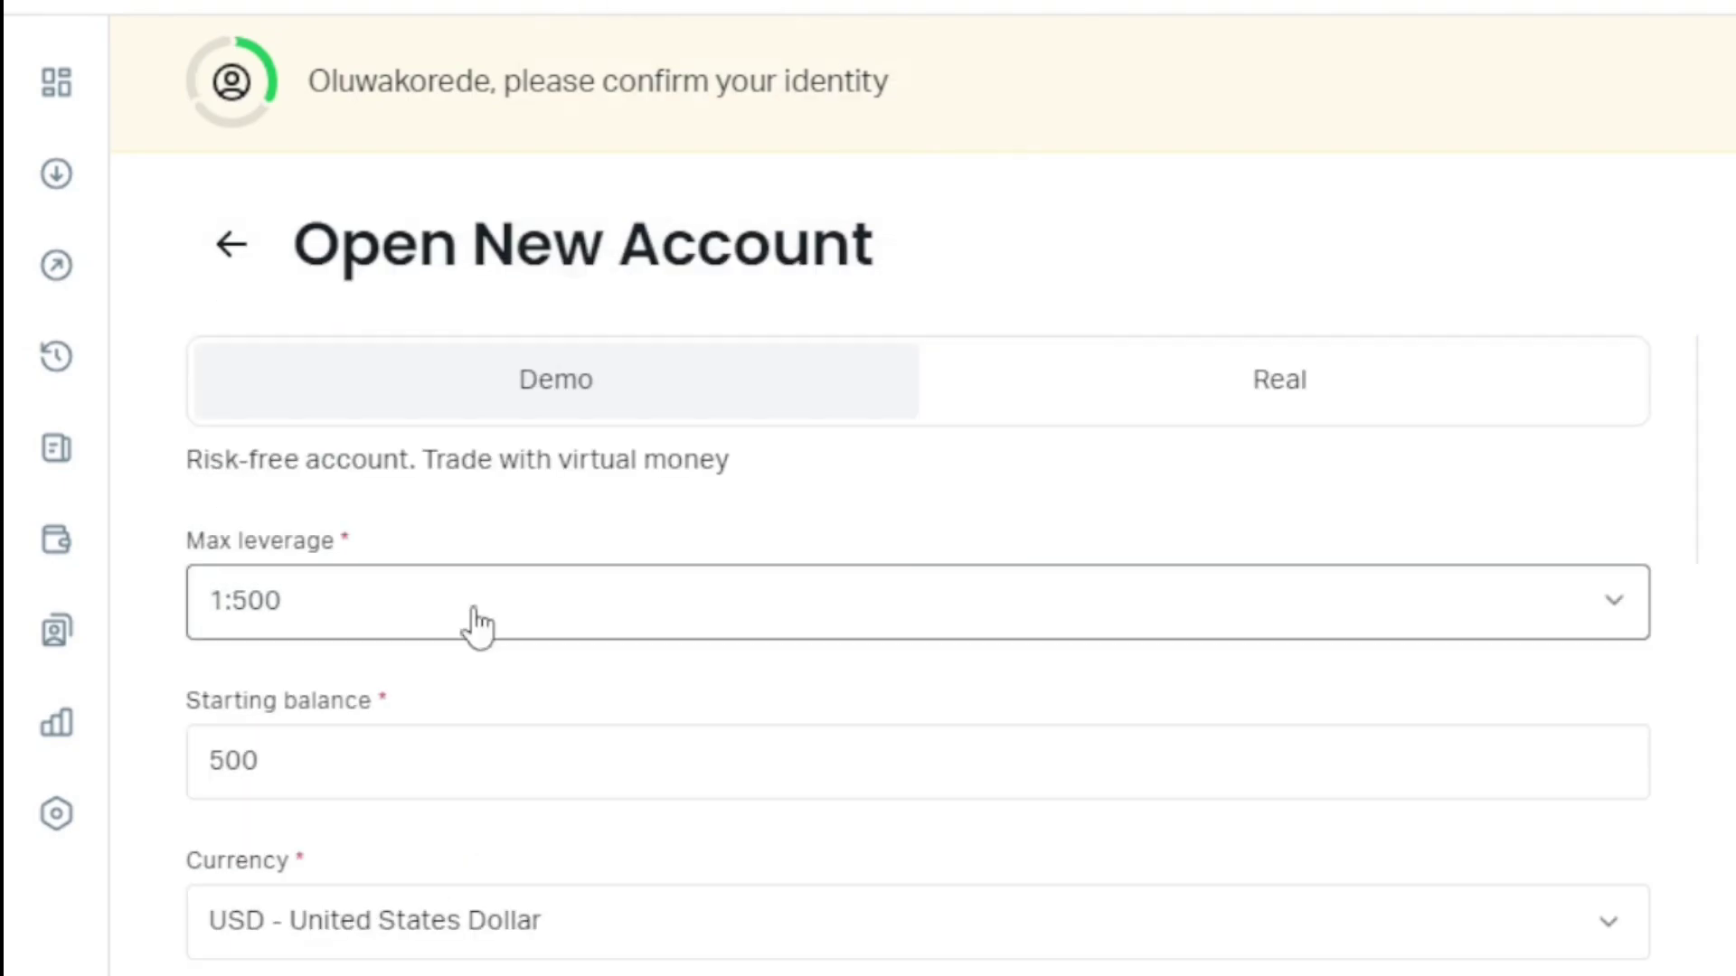
- Keep the starting balance at 500 and the account currency as USD
{"action": "left_click", "coordinate": [405, 737]}
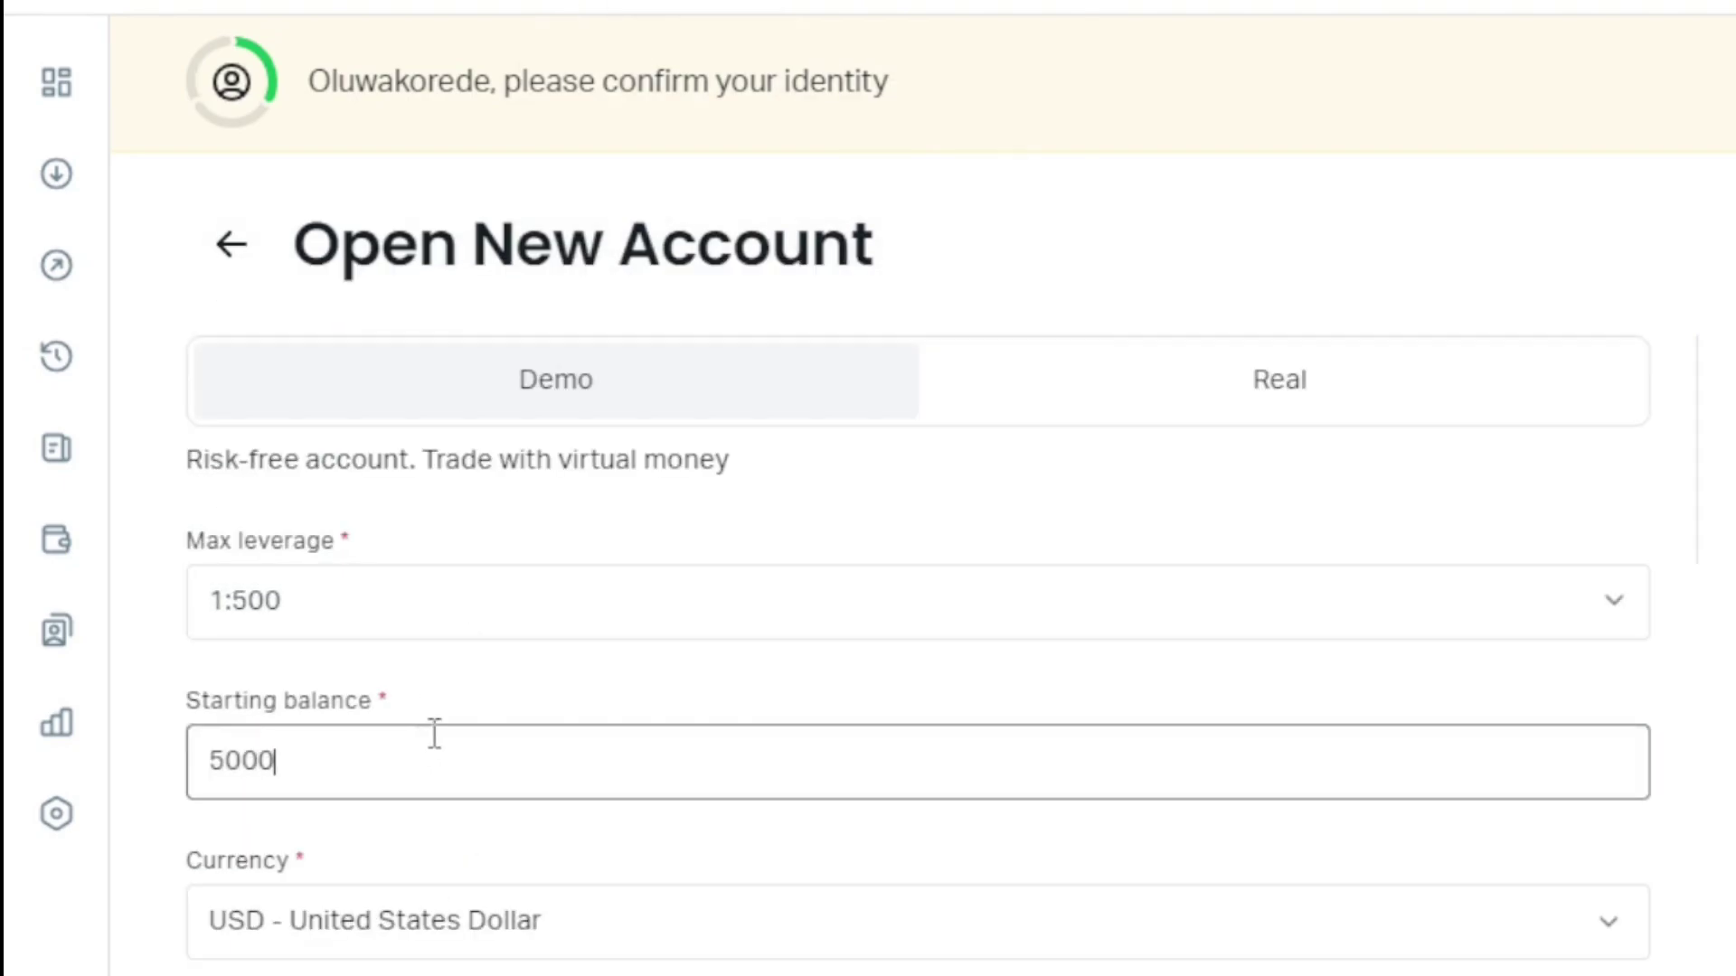
{"action": "type", "text": "0000000000000000000000"}
{"action": "key", "text": "BackSpace"}
{"action": "key", "text": "BackSpace"}
{"action": "key", "text": "BackSpace"}
{"action": "key", "text": "BackSpace"}
{"action": "key", "text": "BackSpace"}
{"action": "key", "text": "BackSpace"}
{"action": "key", "text": "BackSpace"}
{"action": "key", "text": "BackSpace"}
{"action": "key", "text": "BackSpace"}
{"action": "key", "text": "BackSpace"}
{"action": "key", "text": "BackSpace"}
{"action": "key", "text": "BackSpace"}
{"action": "key", "text": "BackSpace"}
{"action": "key", "text": "BackSpace"}
{"action": "key", "text": "BackSpace"}
{"action": "key", "text": "BackSpace"}
{"action": "key", "text": "BackSpace"}
{"action": "key", "text": "BackSpace"}
{"action": "key", "text": "BackSpace"}
{"action": "key", "text": "BackSpace"}
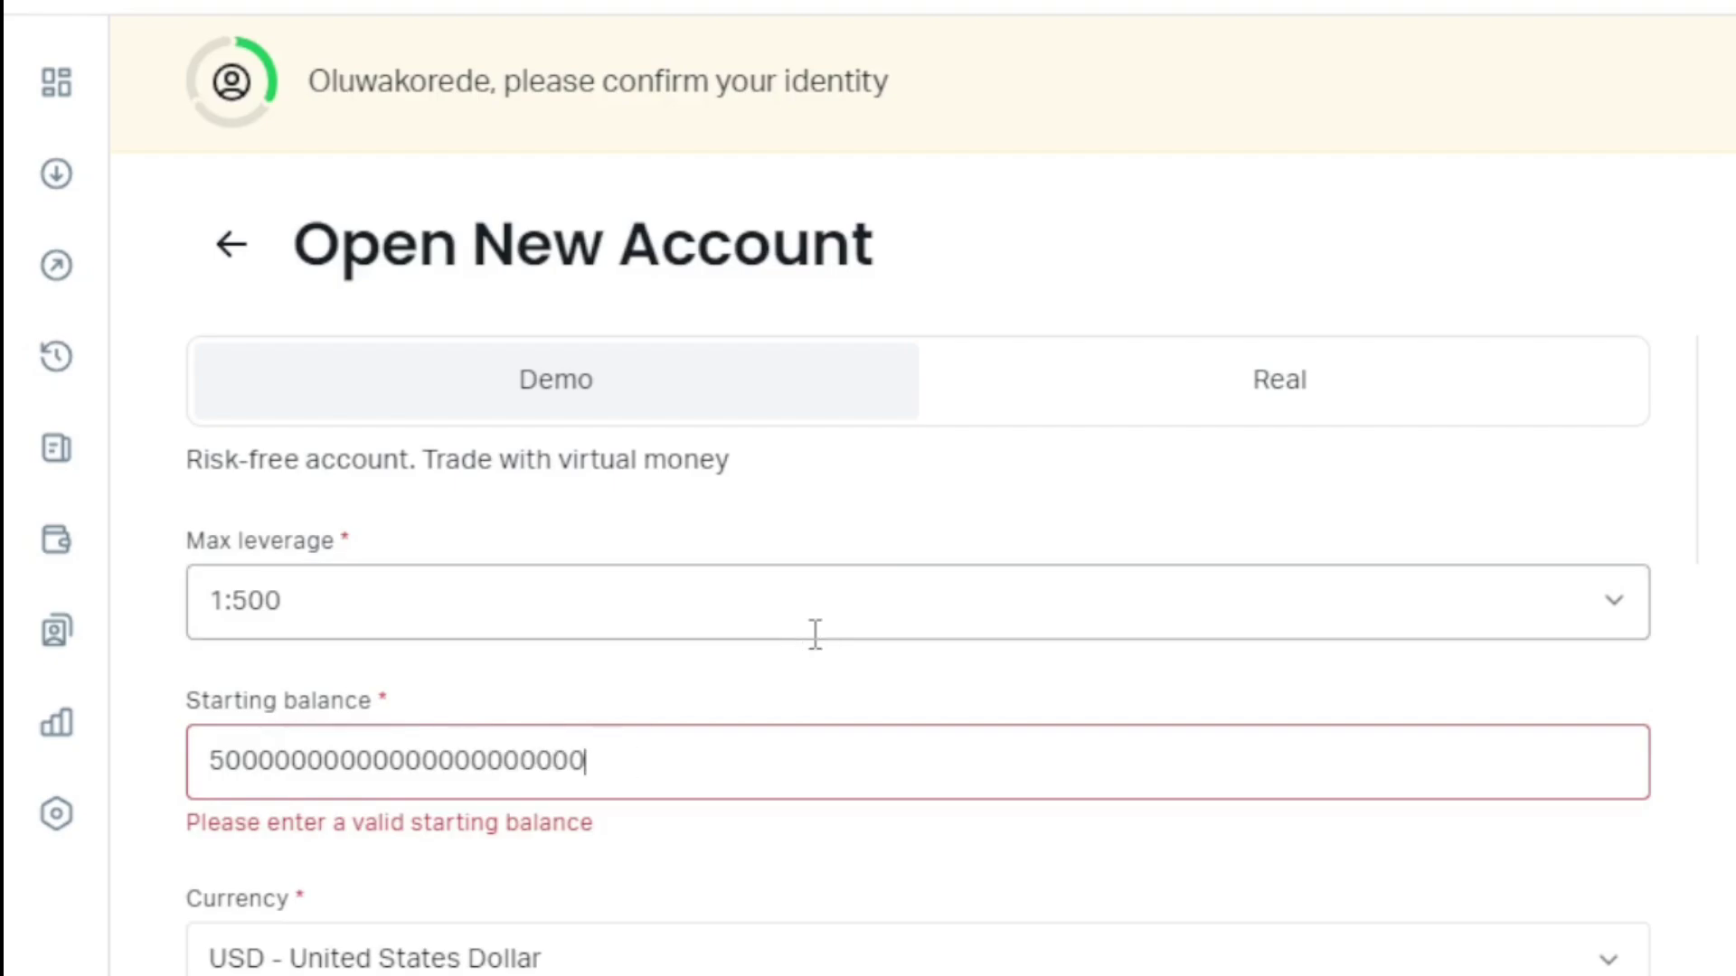
{"action": "scroll", "coordinate": [766, 655], "scroll_direction": "down", "scroll_amount": 4}
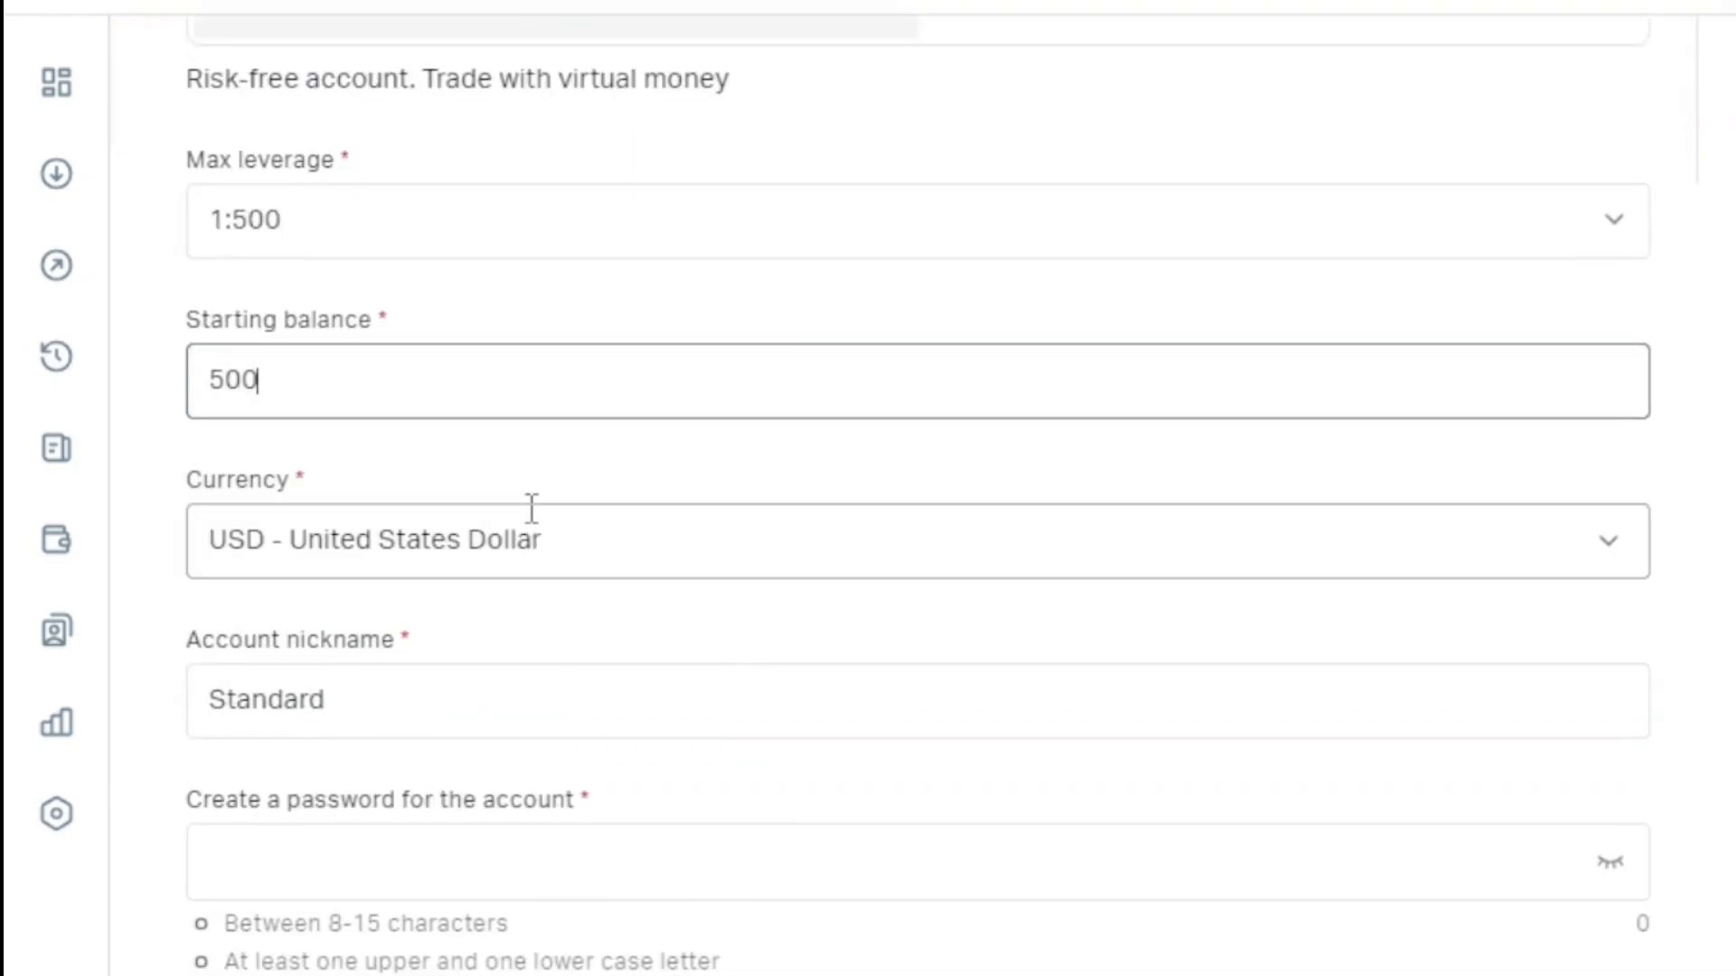
{"action": "left_click", "coordinate": [523, 559]}
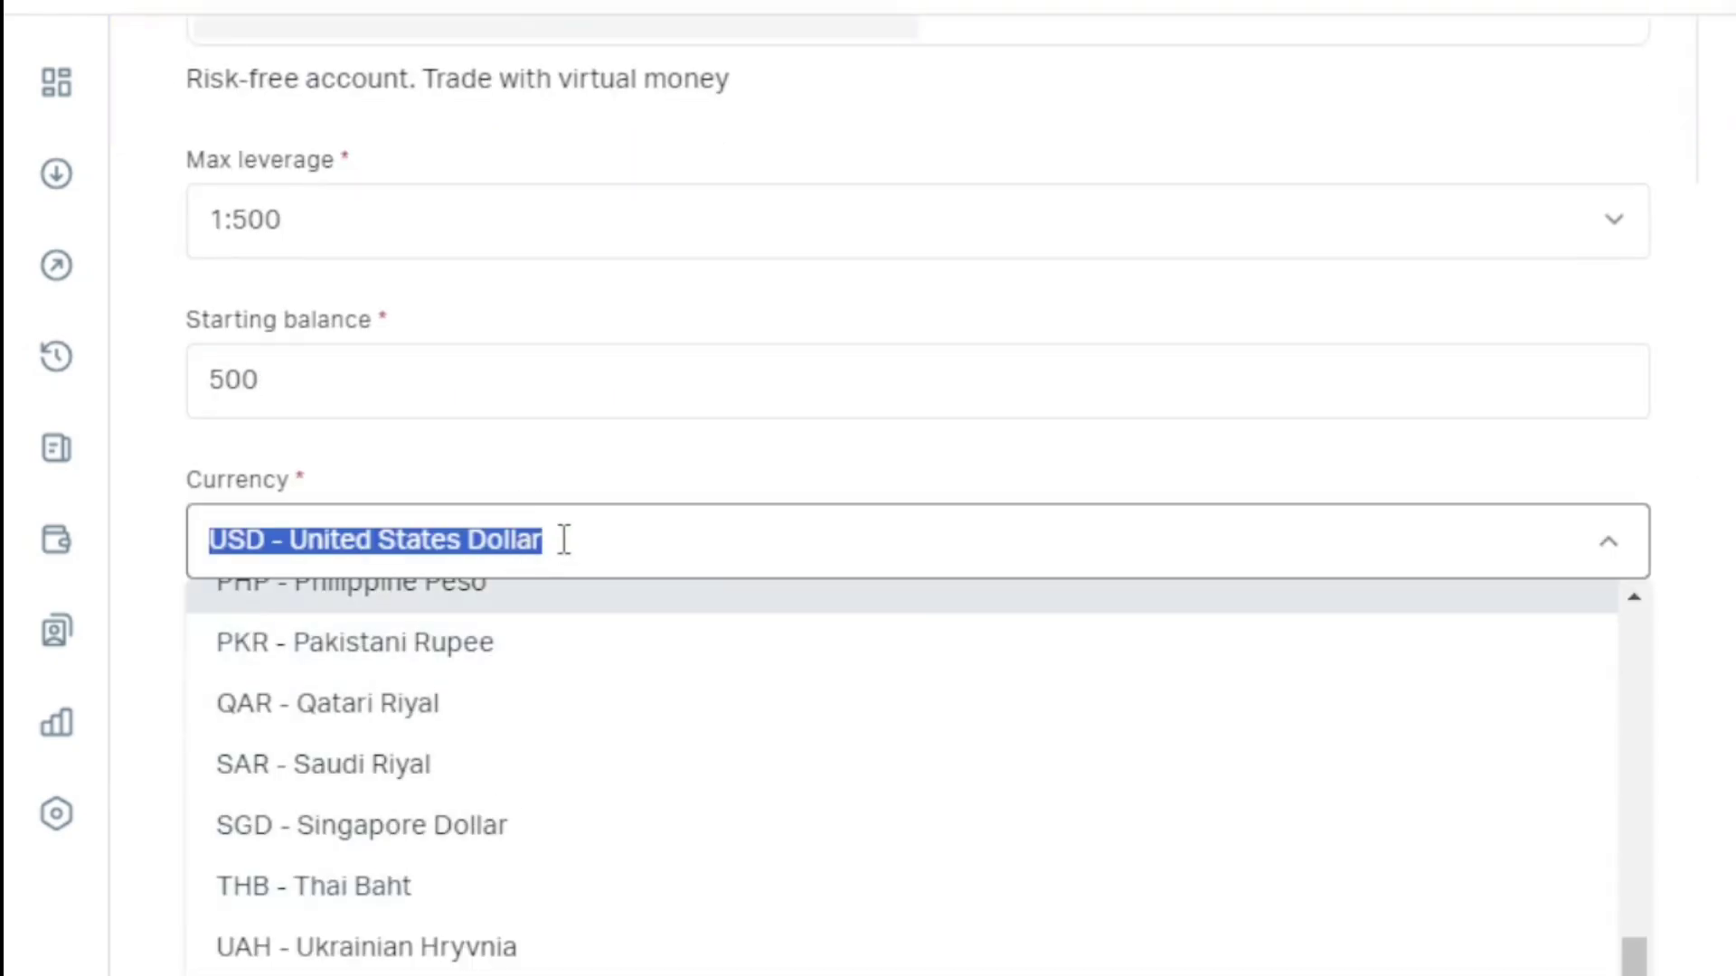
{"action": "left_click", "coordinate": [570, 534]}
{"action": "left_click", "coordinate": [578, 461]}
{"action": "scroll", "coordinate": [470, 434], "scroll_direction": "down", "scroll_amount": 4}
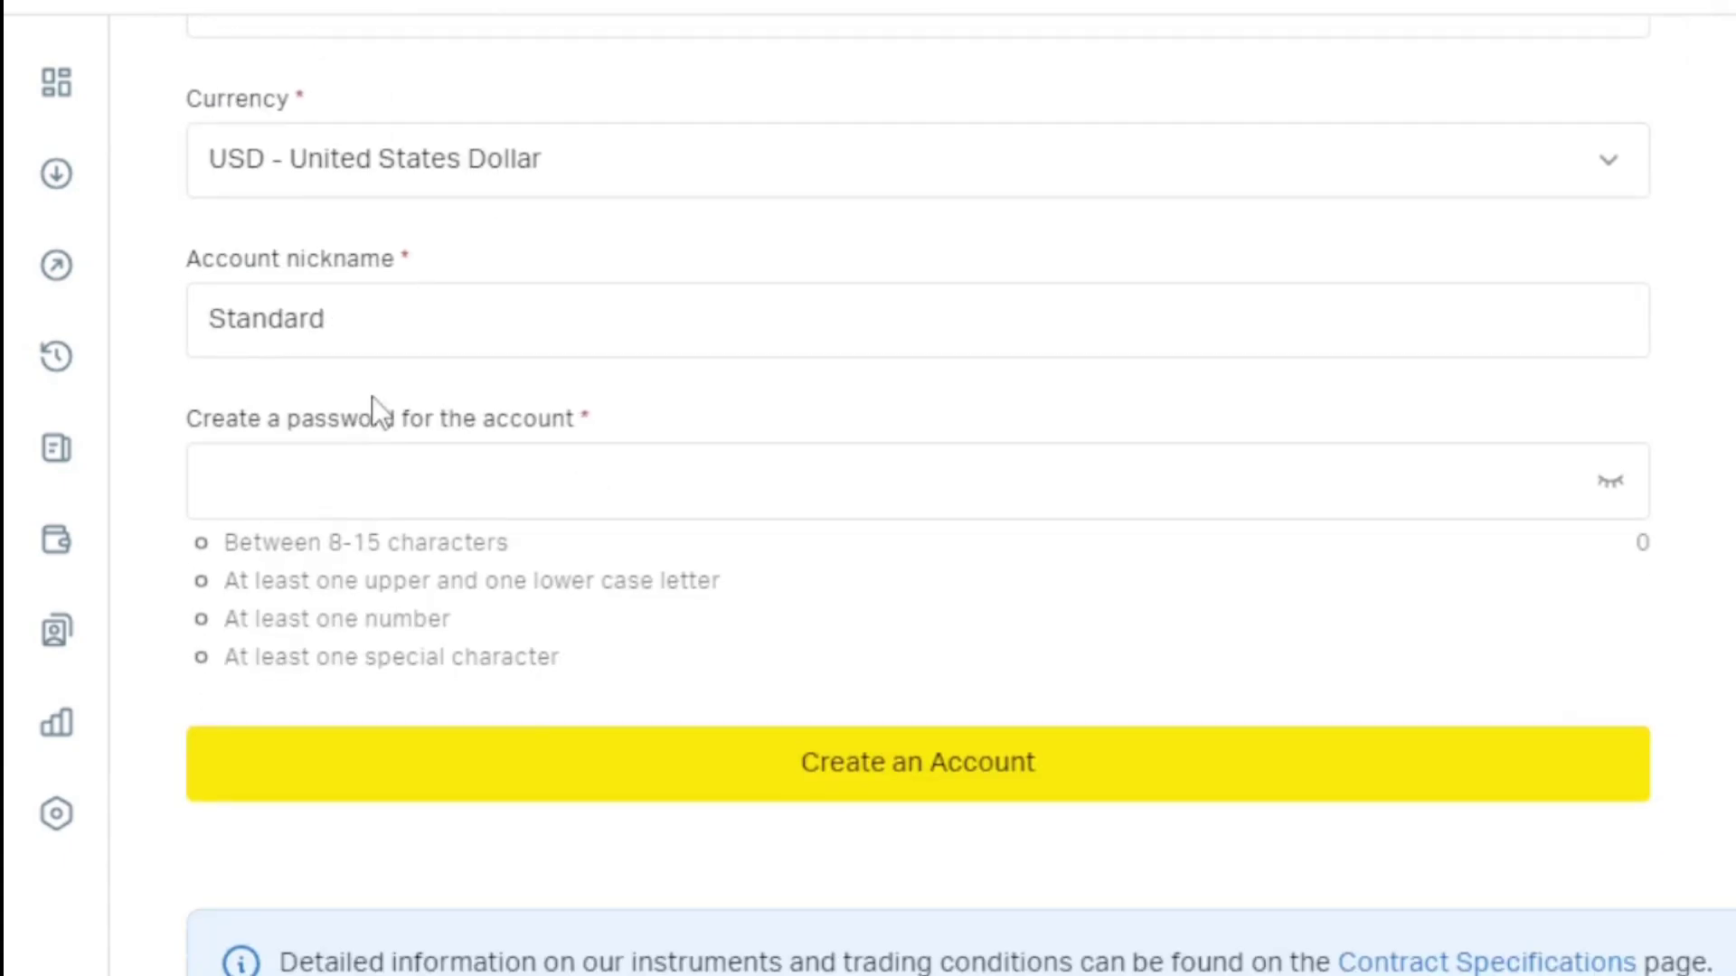
- Rename the account nickname to ADSFEF and fill in the saved 14-character password
{"action": "left_click", "coordinate": [352, 333]}
{"action": "double_click", "coordinate": [358, 330]}
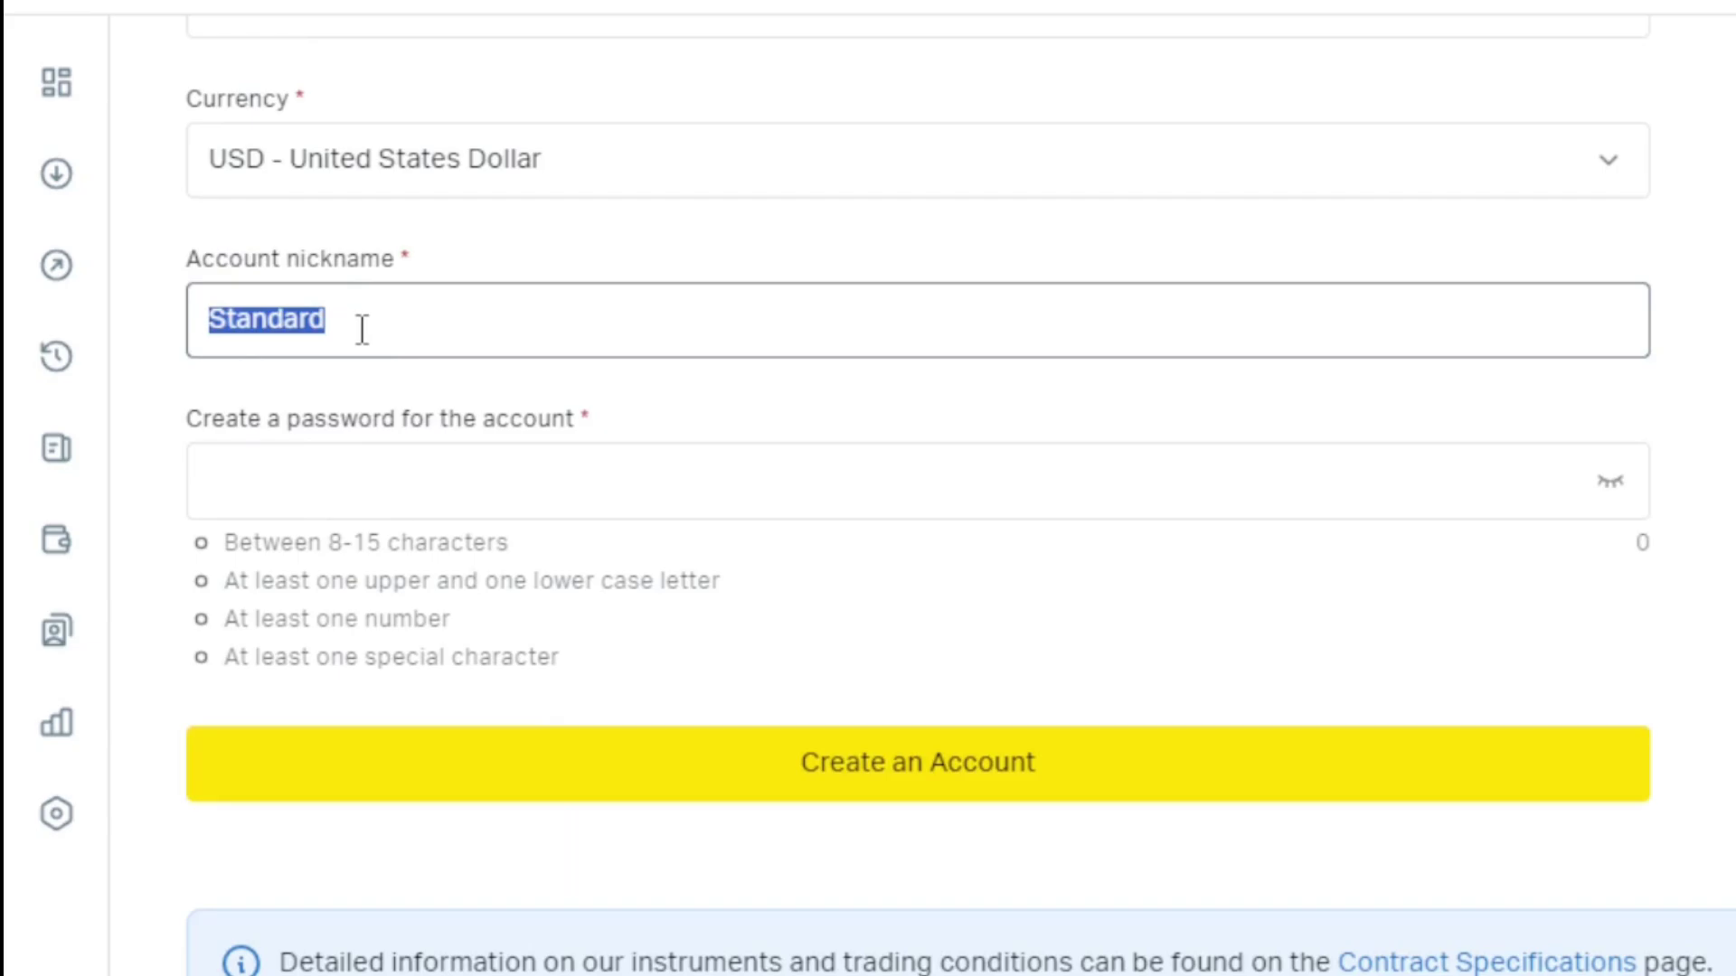
{"action": "type", "text": "ADSFE"}
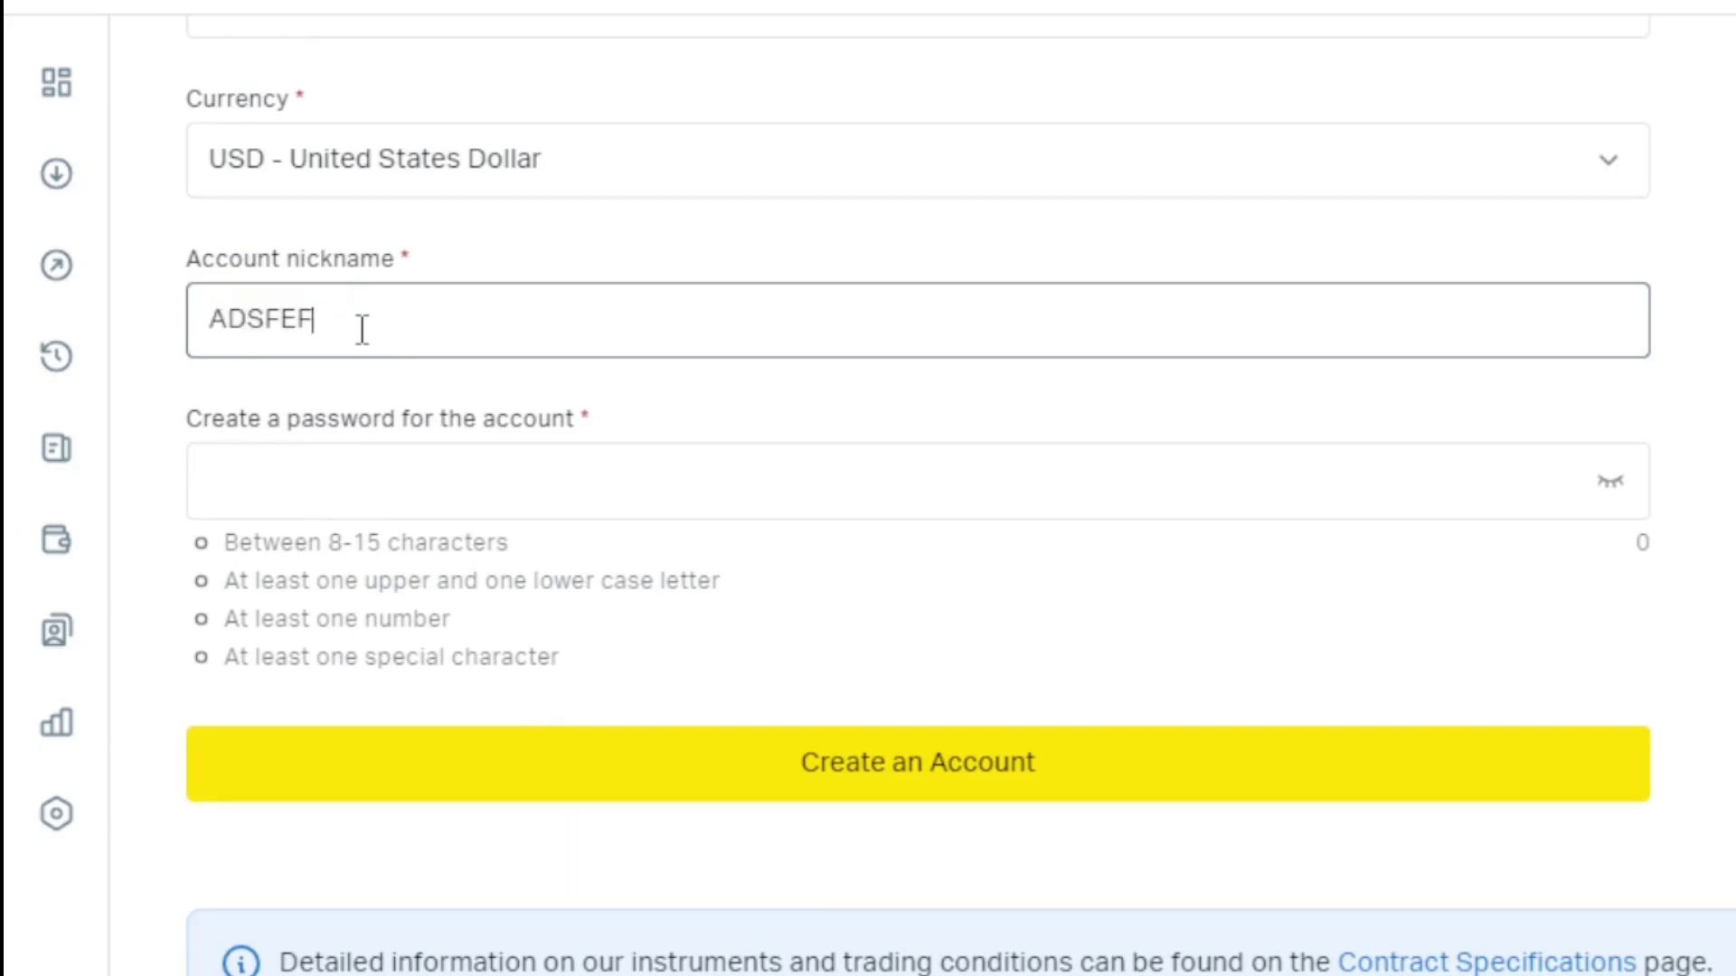
{"action": "type", "text": "F"}
{"action": "left_click", "coordinate": [376, 460]}
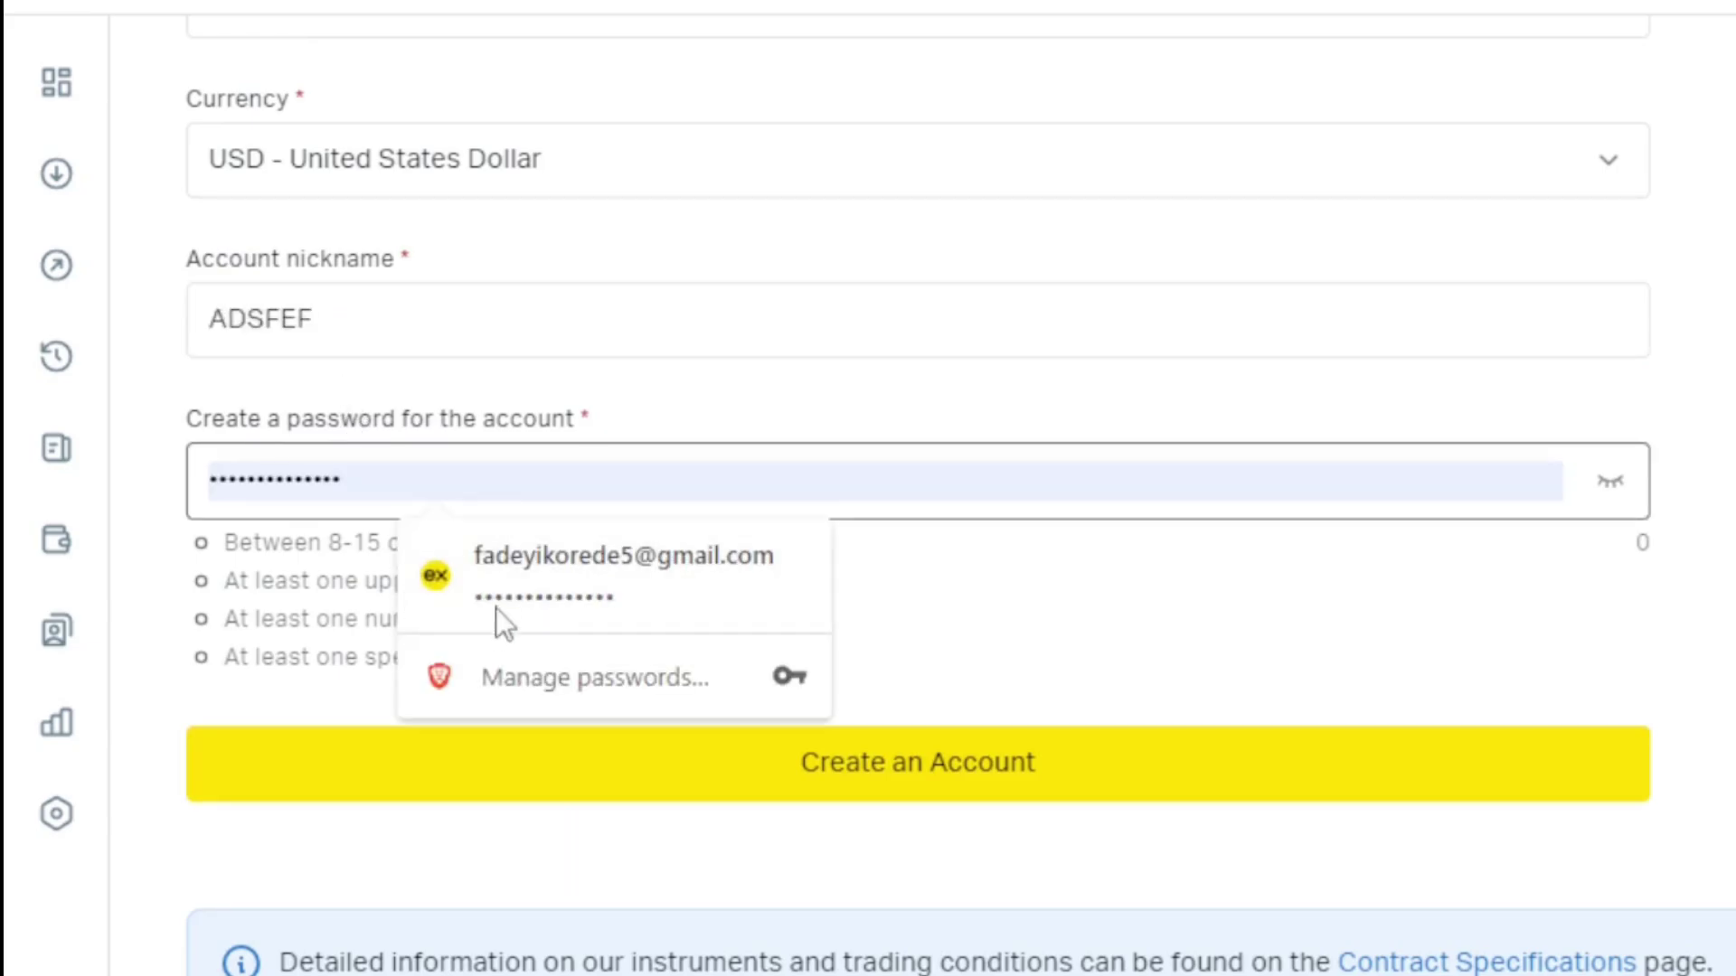
{"action": "left_click", "coordinate": [507, 583]}
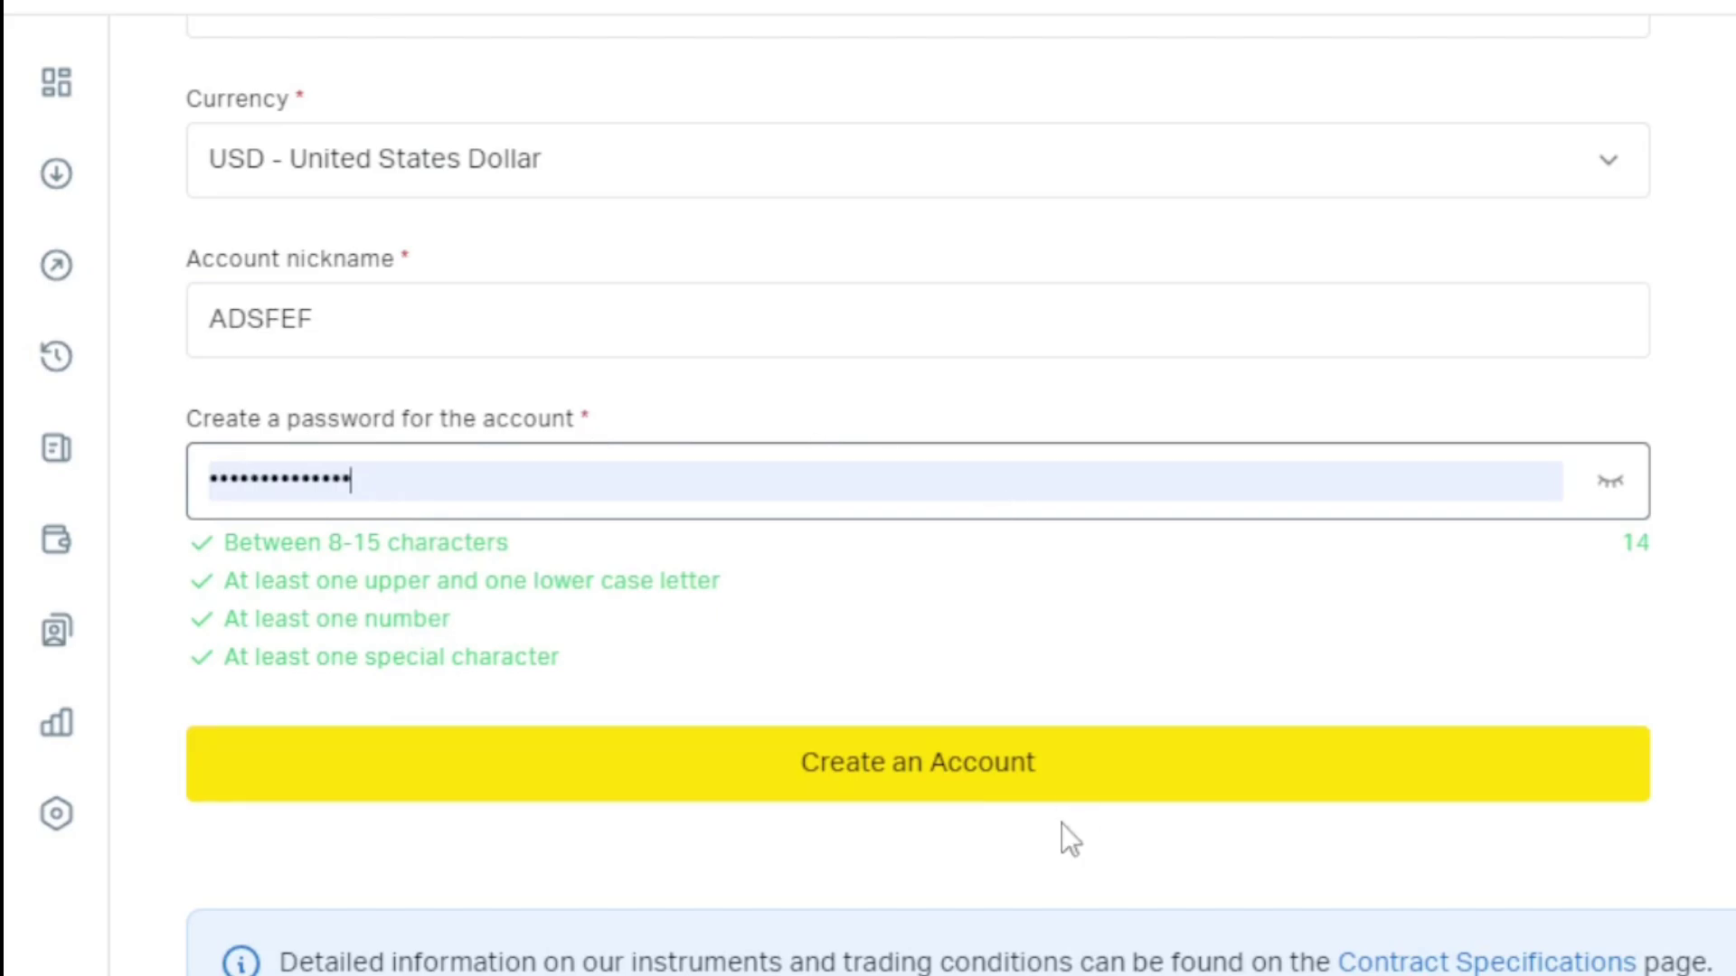
- Create the ADSFEF demo account, check its 500 USD balance, and switch to MetaTrader 5
{"action": "left_click", "coordinate": [1019, 773]}
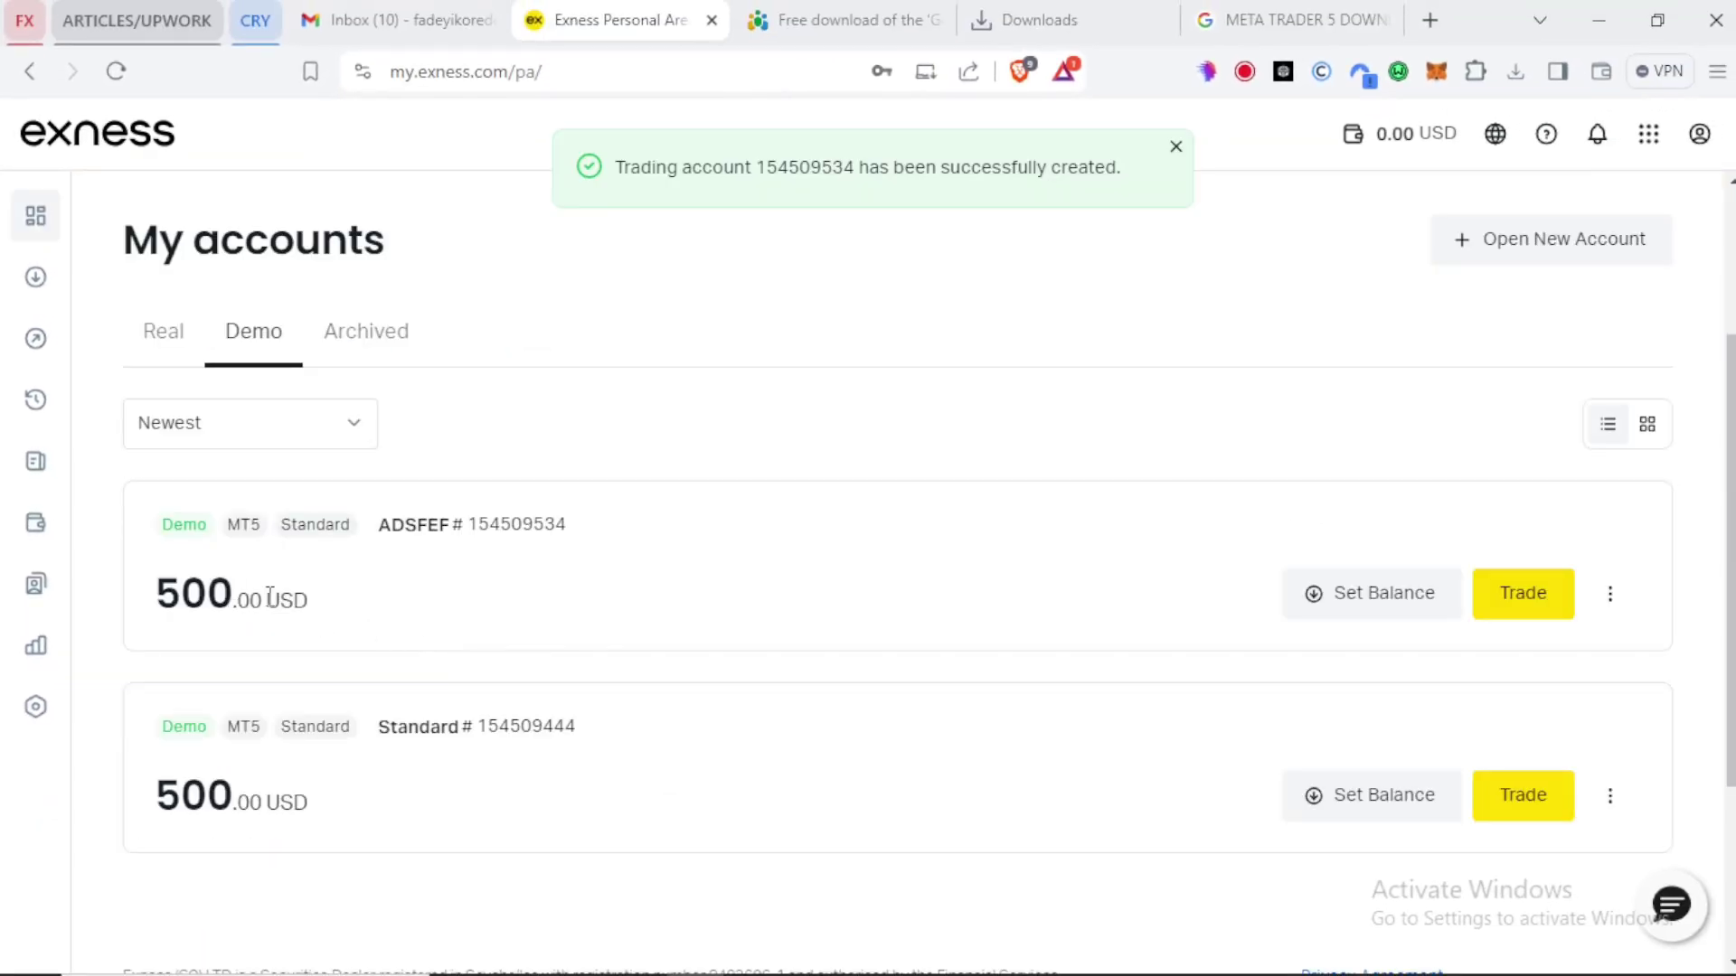
{"action": "left_click_drag", "start_coordinate": [161, 592], "coordinate": [310, 604]}
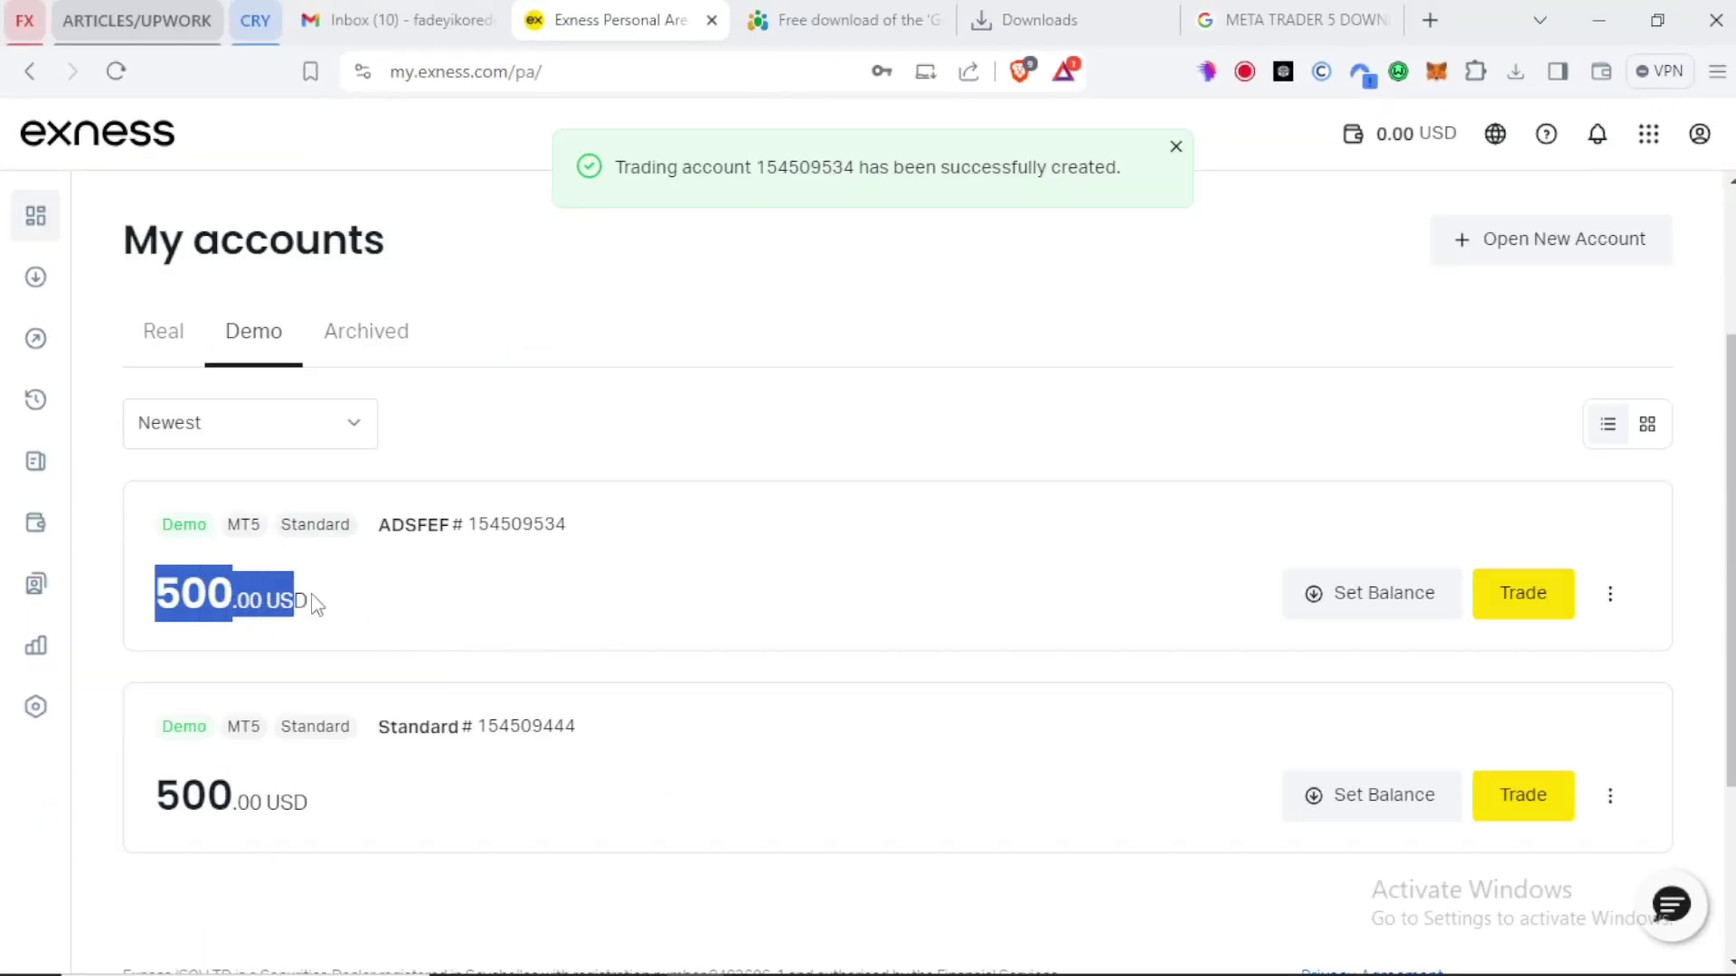
{"action": "left_click", "coordinate": [322, 605]}
{"action": "left_click_drag", "start_coordinate": [395, 527], "coordinate": [448, 522]}
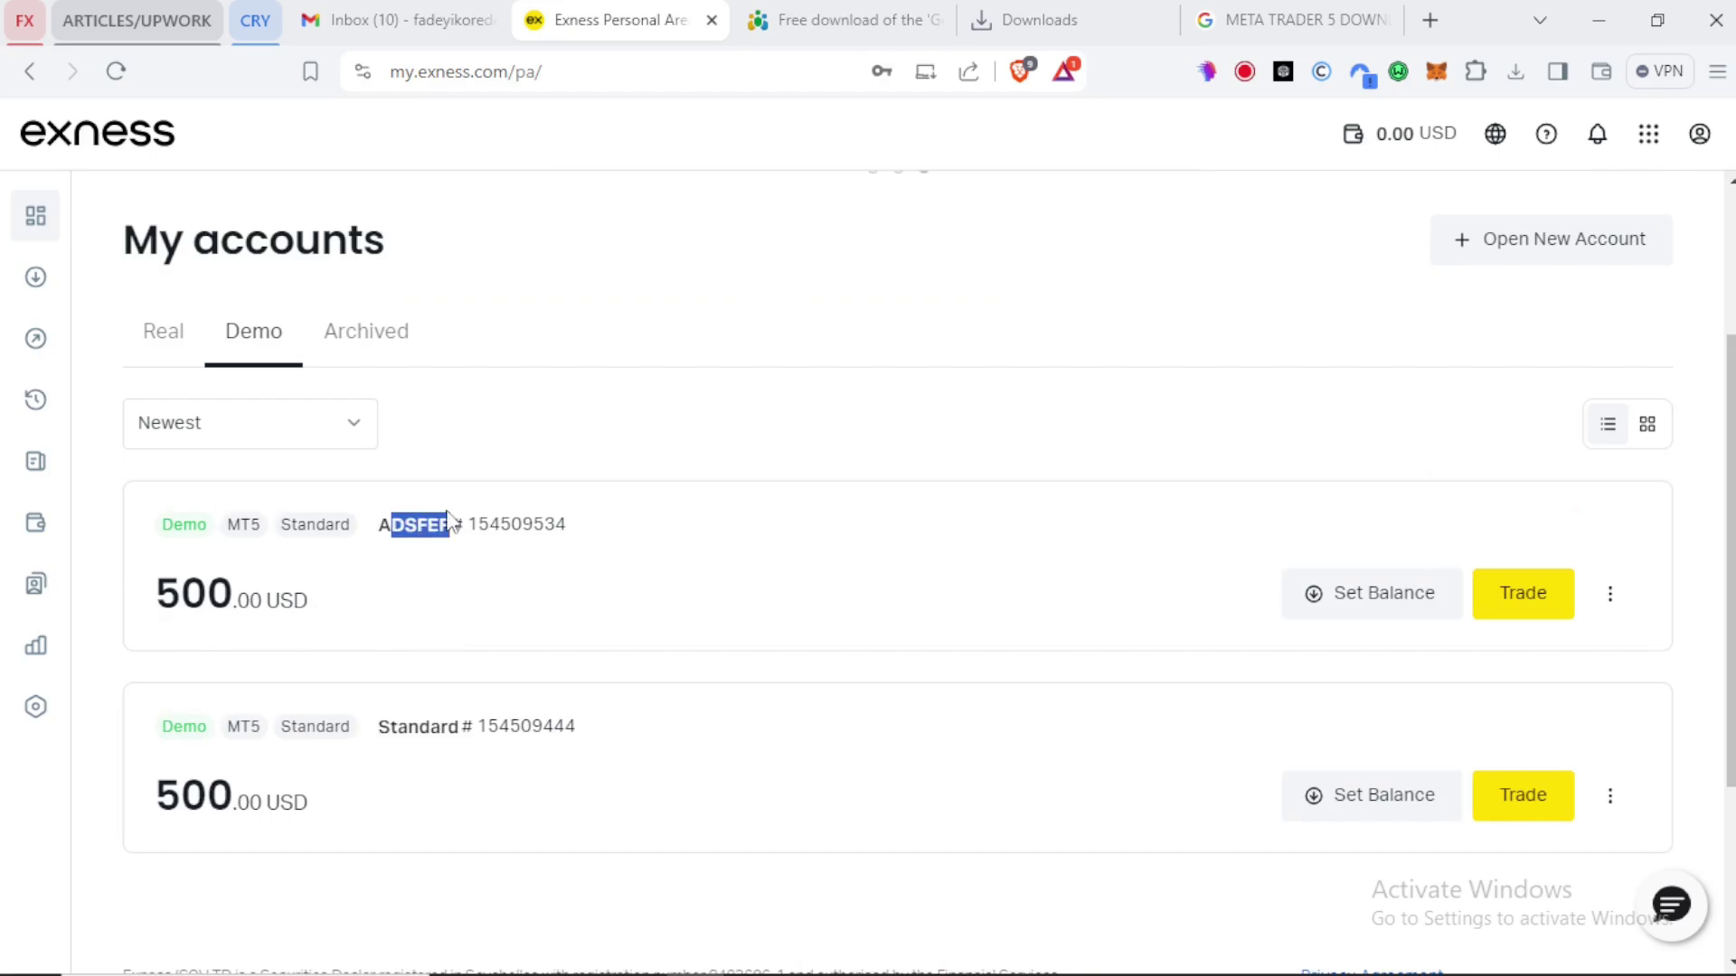
{"action": "left_click", "coordinate": [443, 570]}
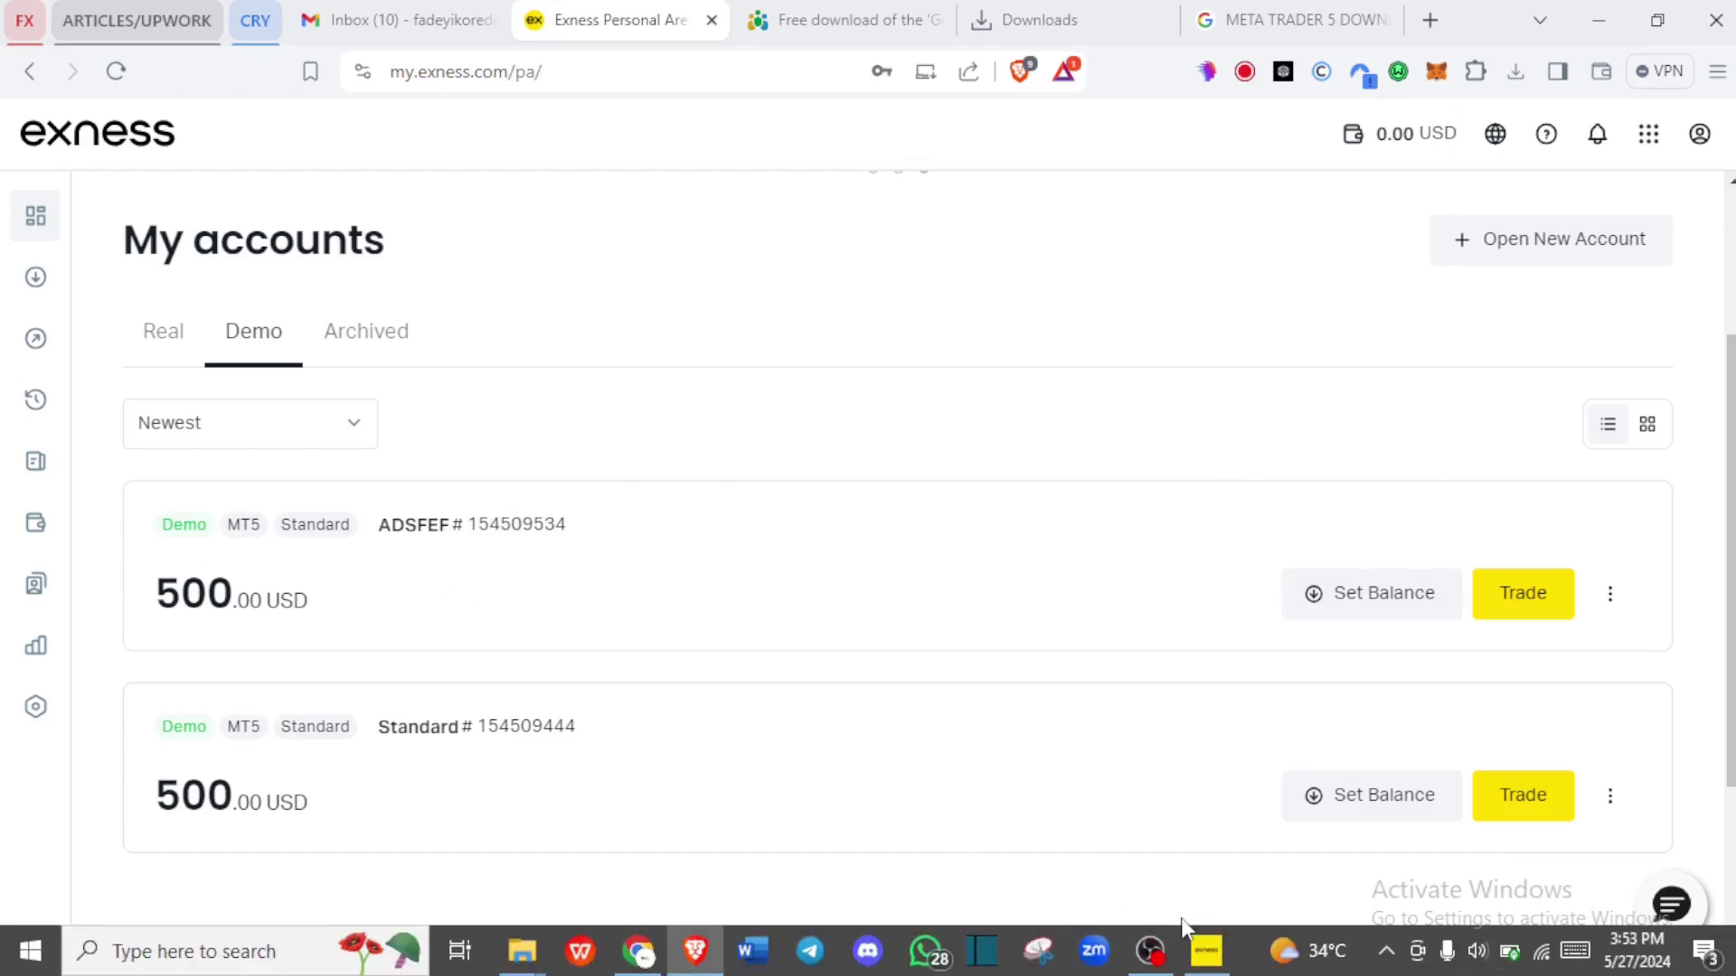
{"action": "left_click", "coordinate": [1160, 819]}
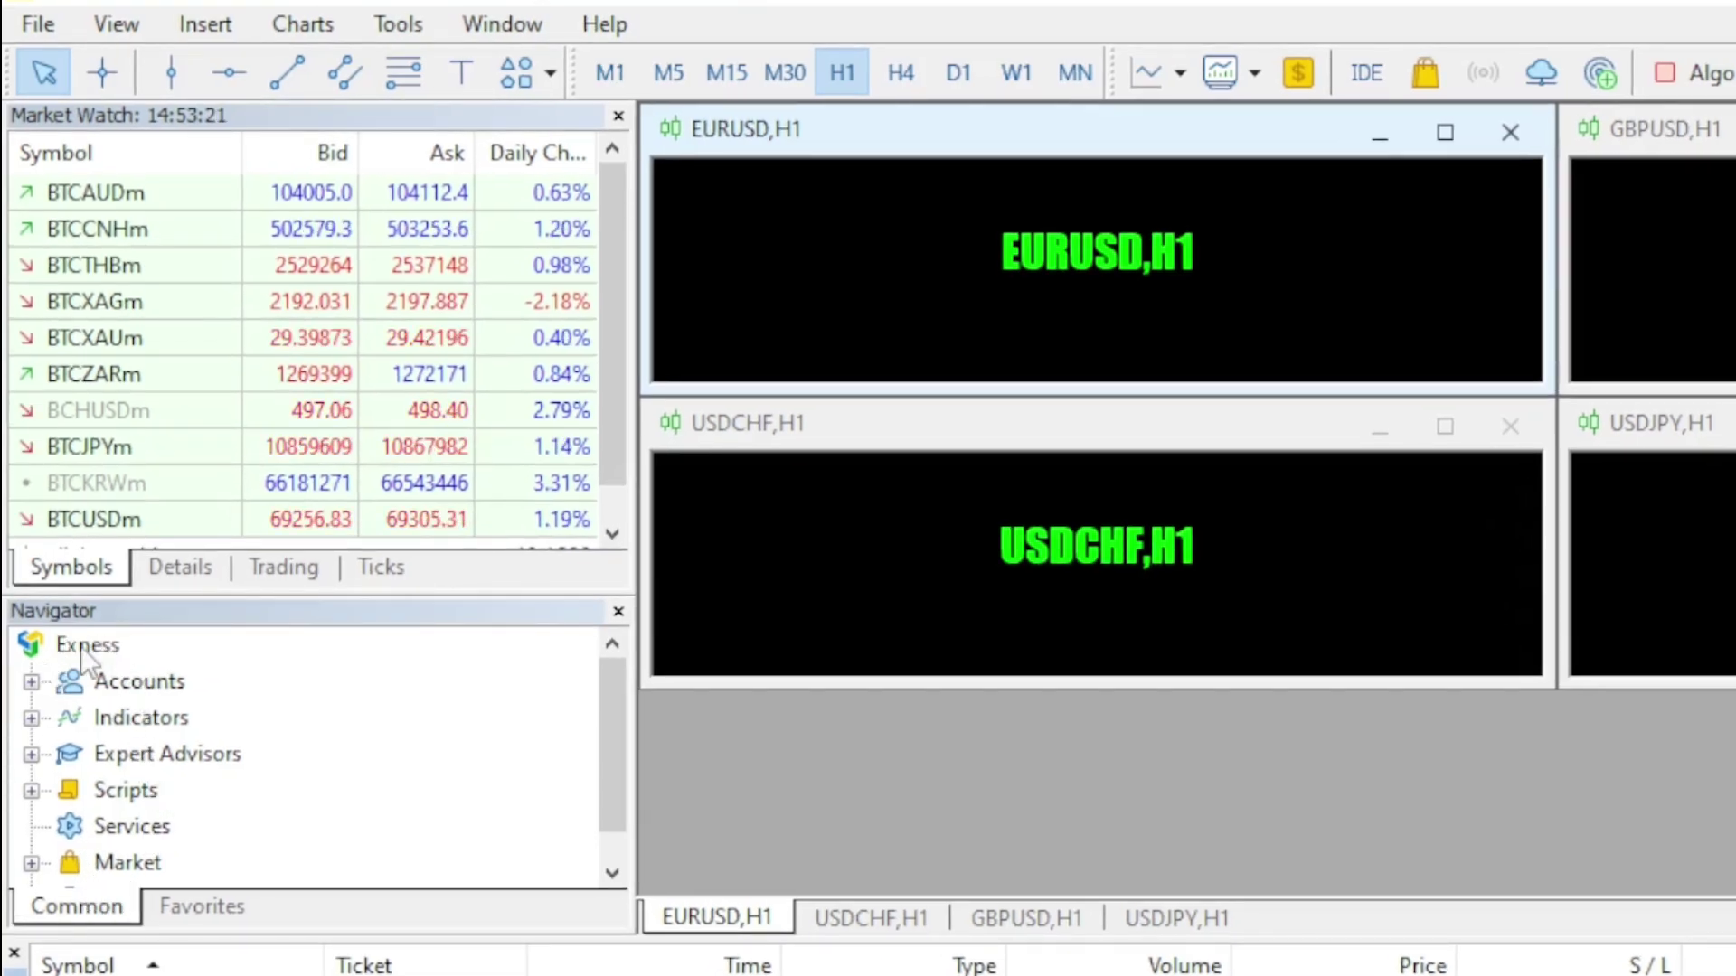
- Hide and then re-show the Navigator panel from the View menu
{"action": "left_click", "coordinate": [85, 18]}
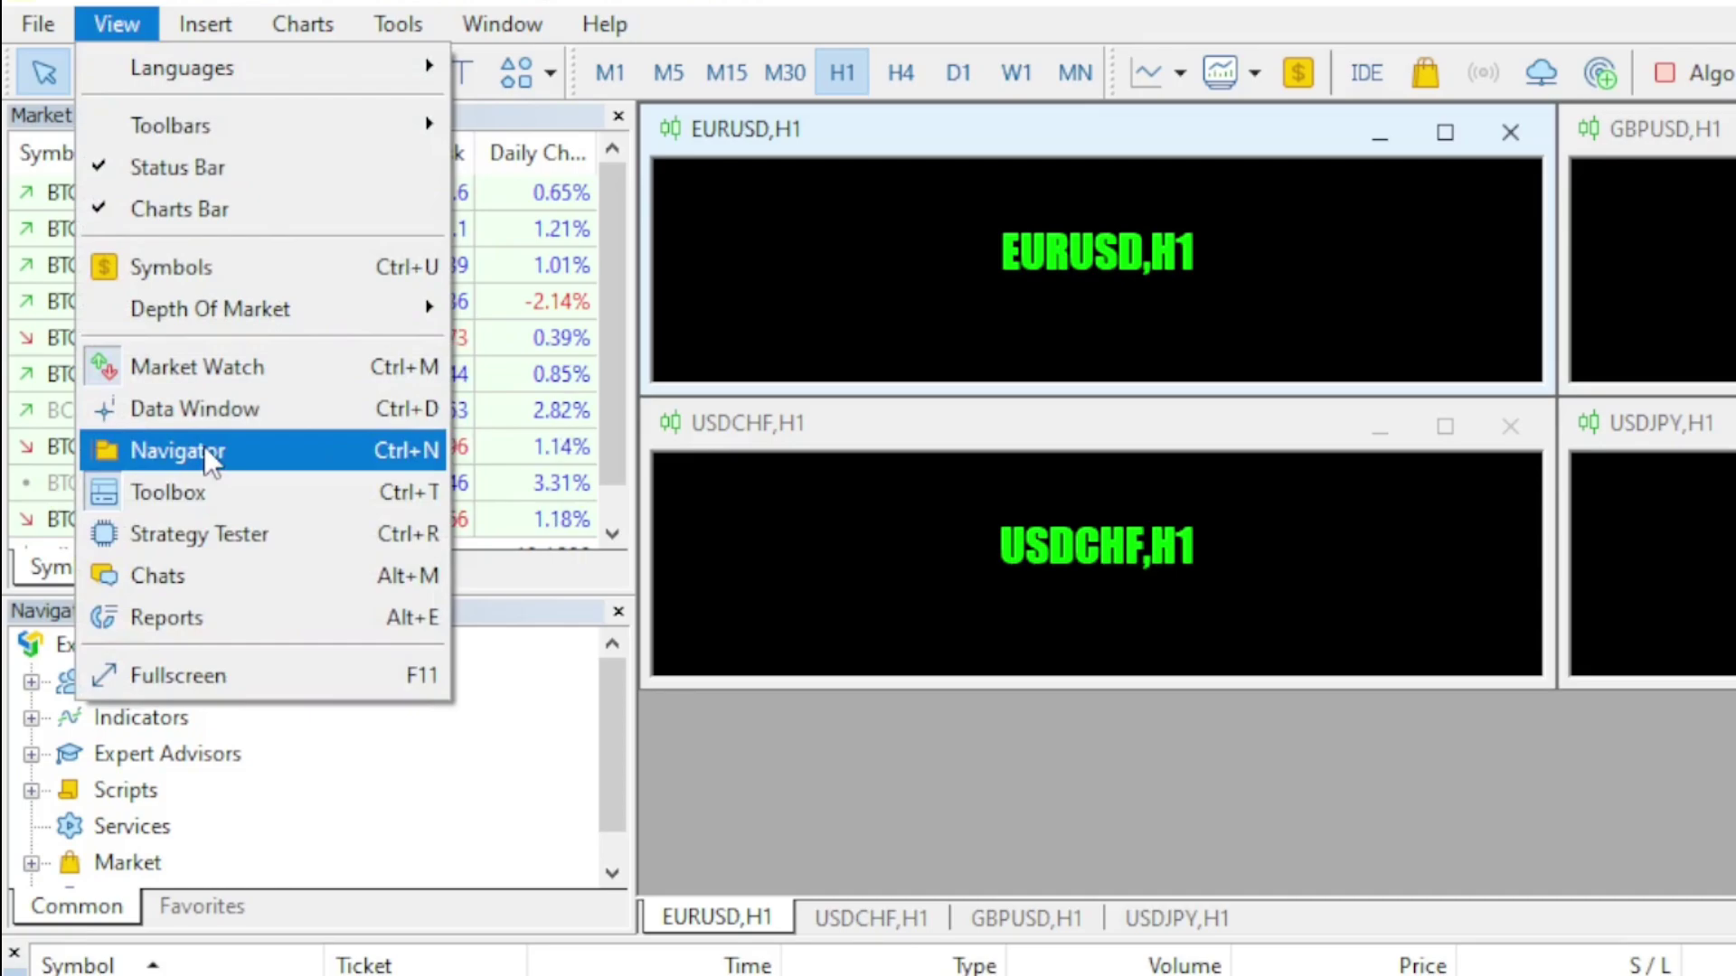
{"action": "left_click", "coordinate": [204, 445]}
{"action": "left_click", "coordinate": [113, 25]}
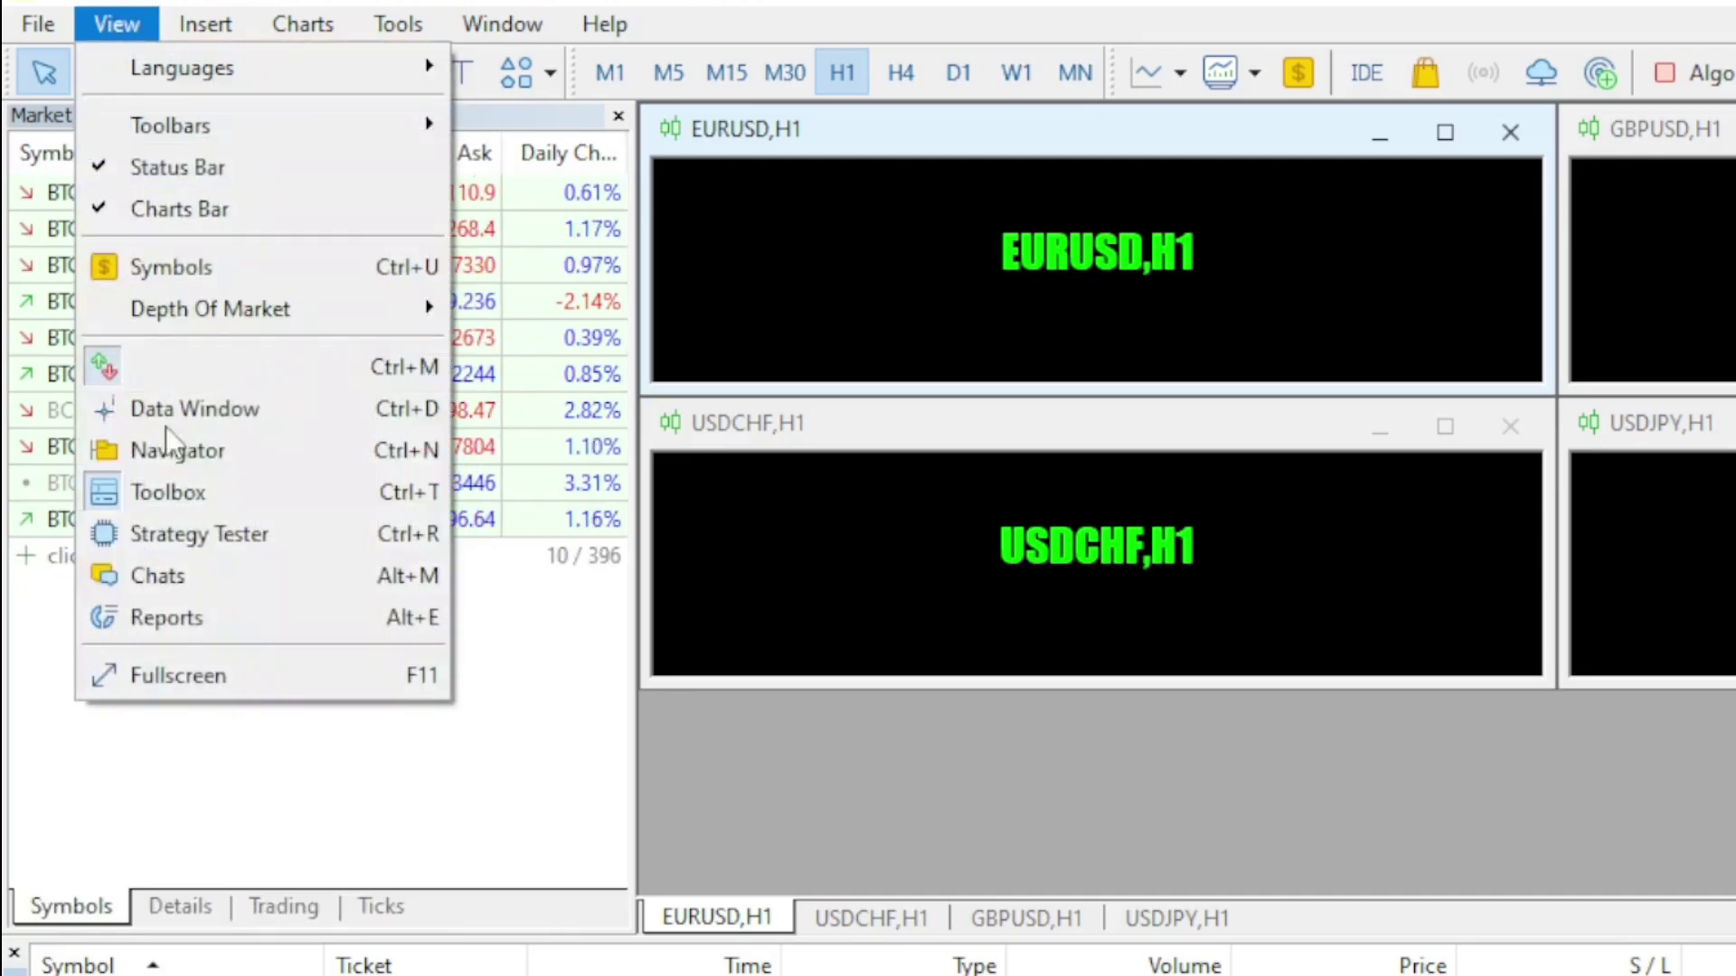
{"action": "left_click", "coordinate": [216, 447]}
- Open an Account under Accounts and choose to connect an existing trade account
{"action": "double_click", "coordinate": [145, 681]}
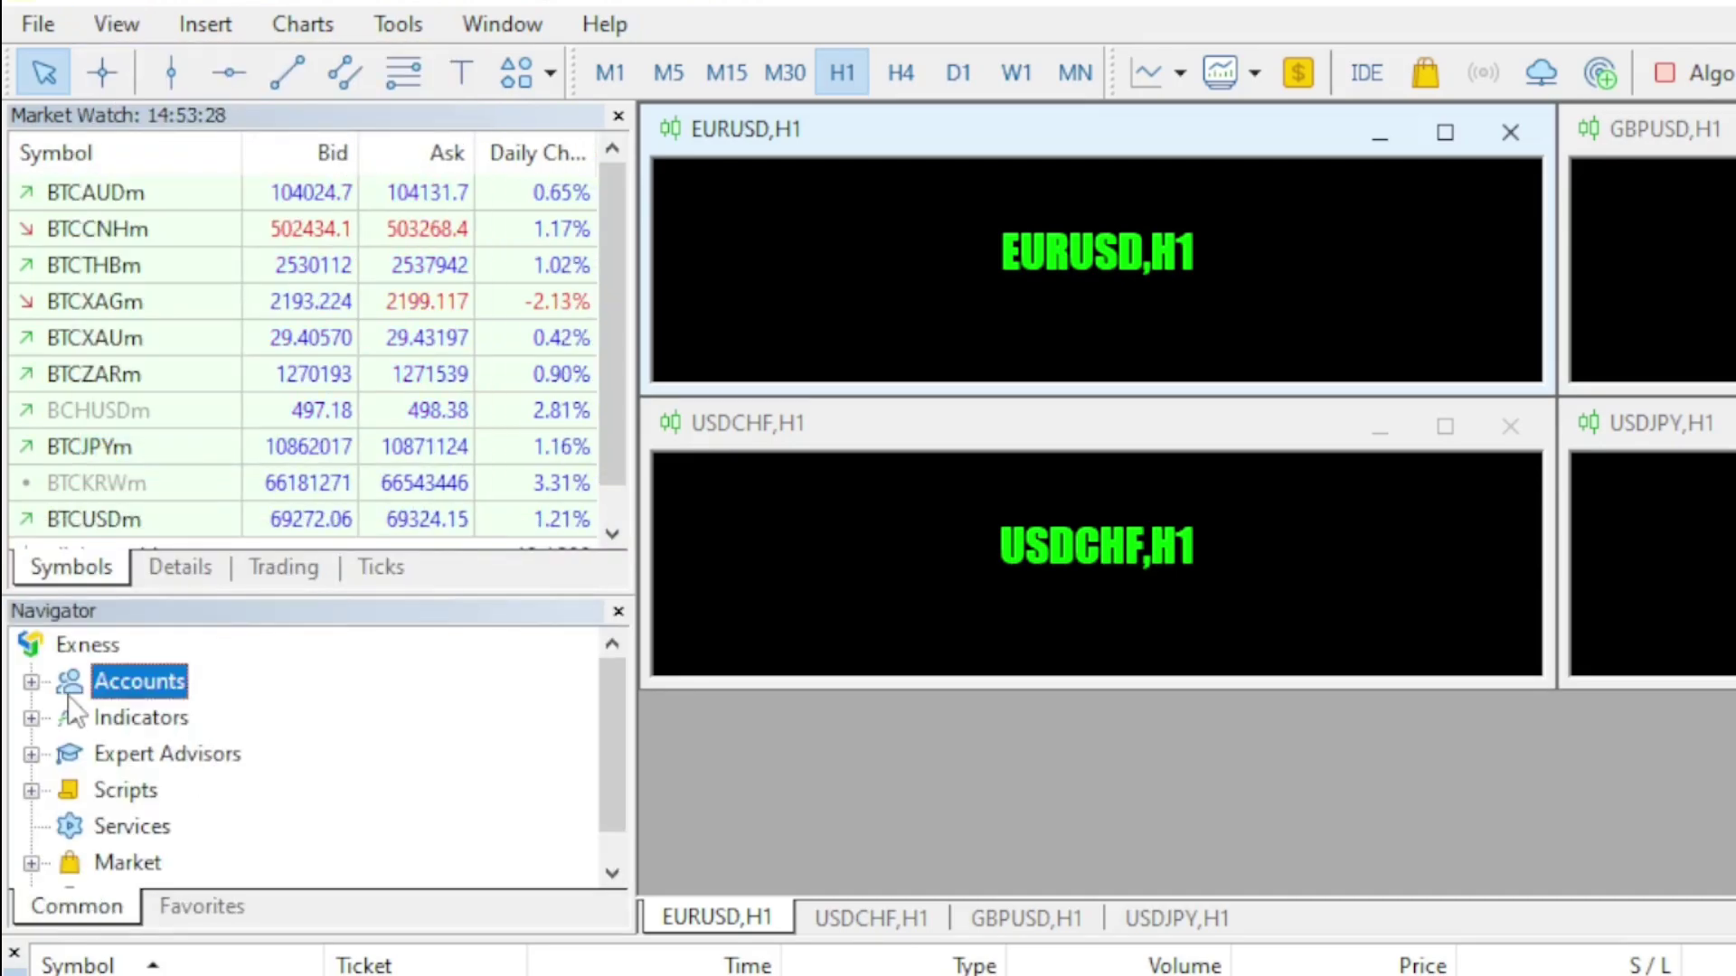
{"action": "right_click", "coordinate": [138, 680]}
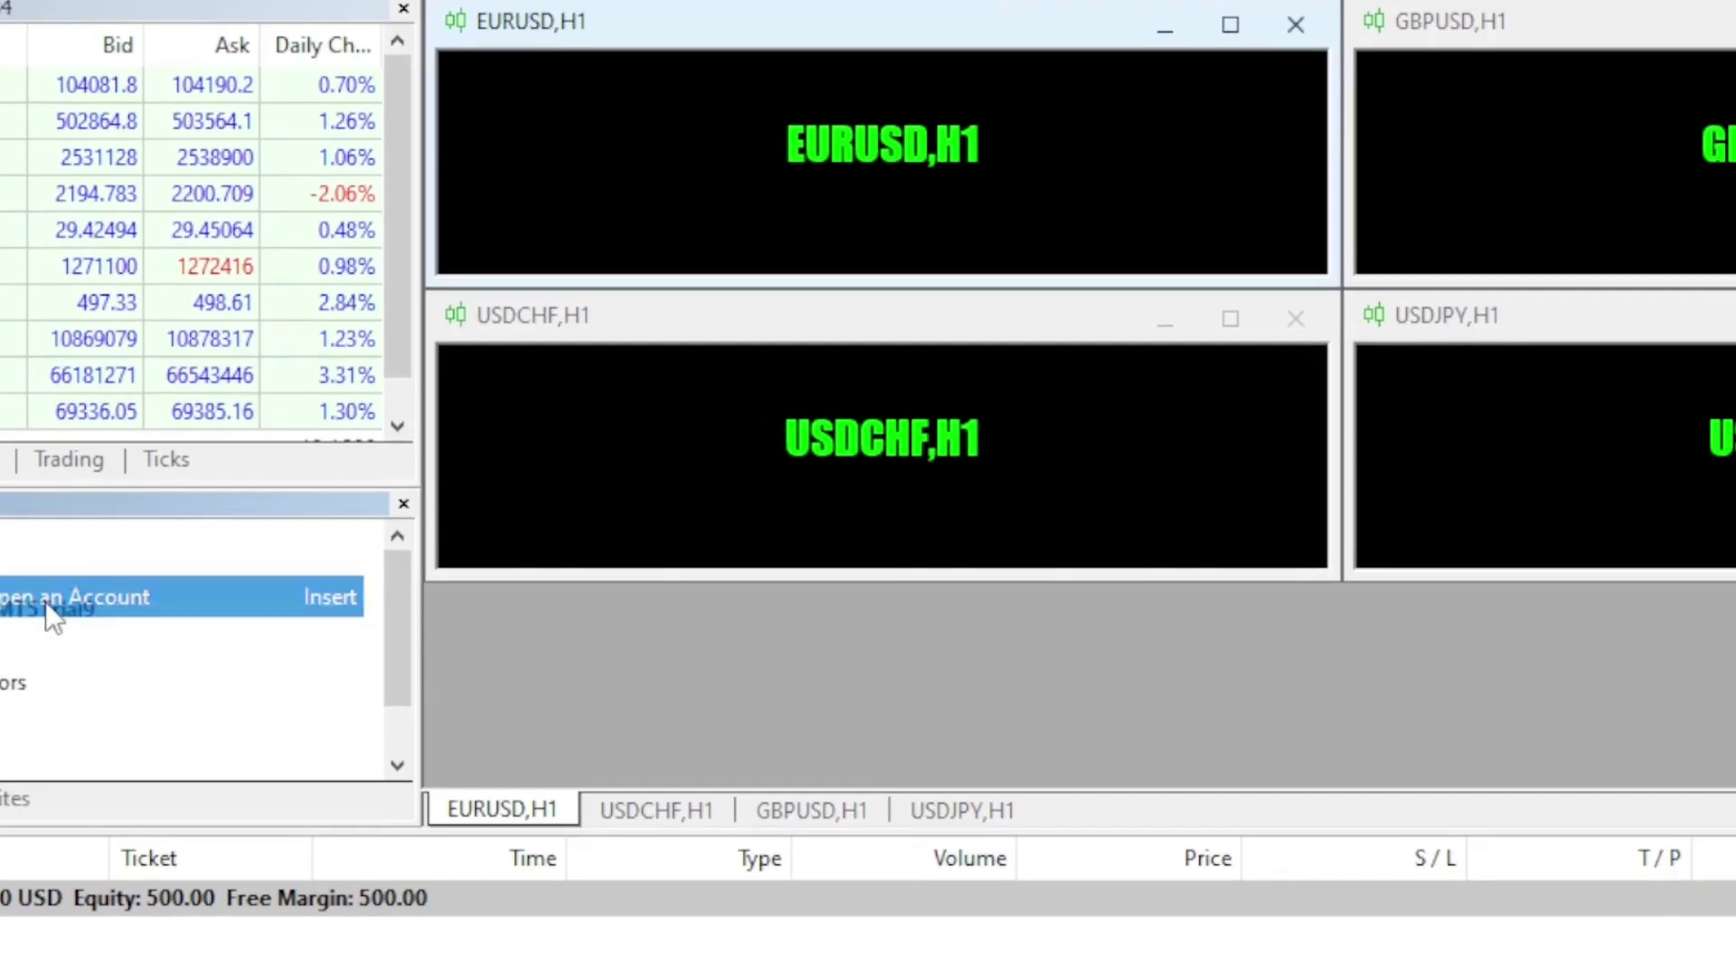
{"action": "left_click", "coordinate": [260, 709]}
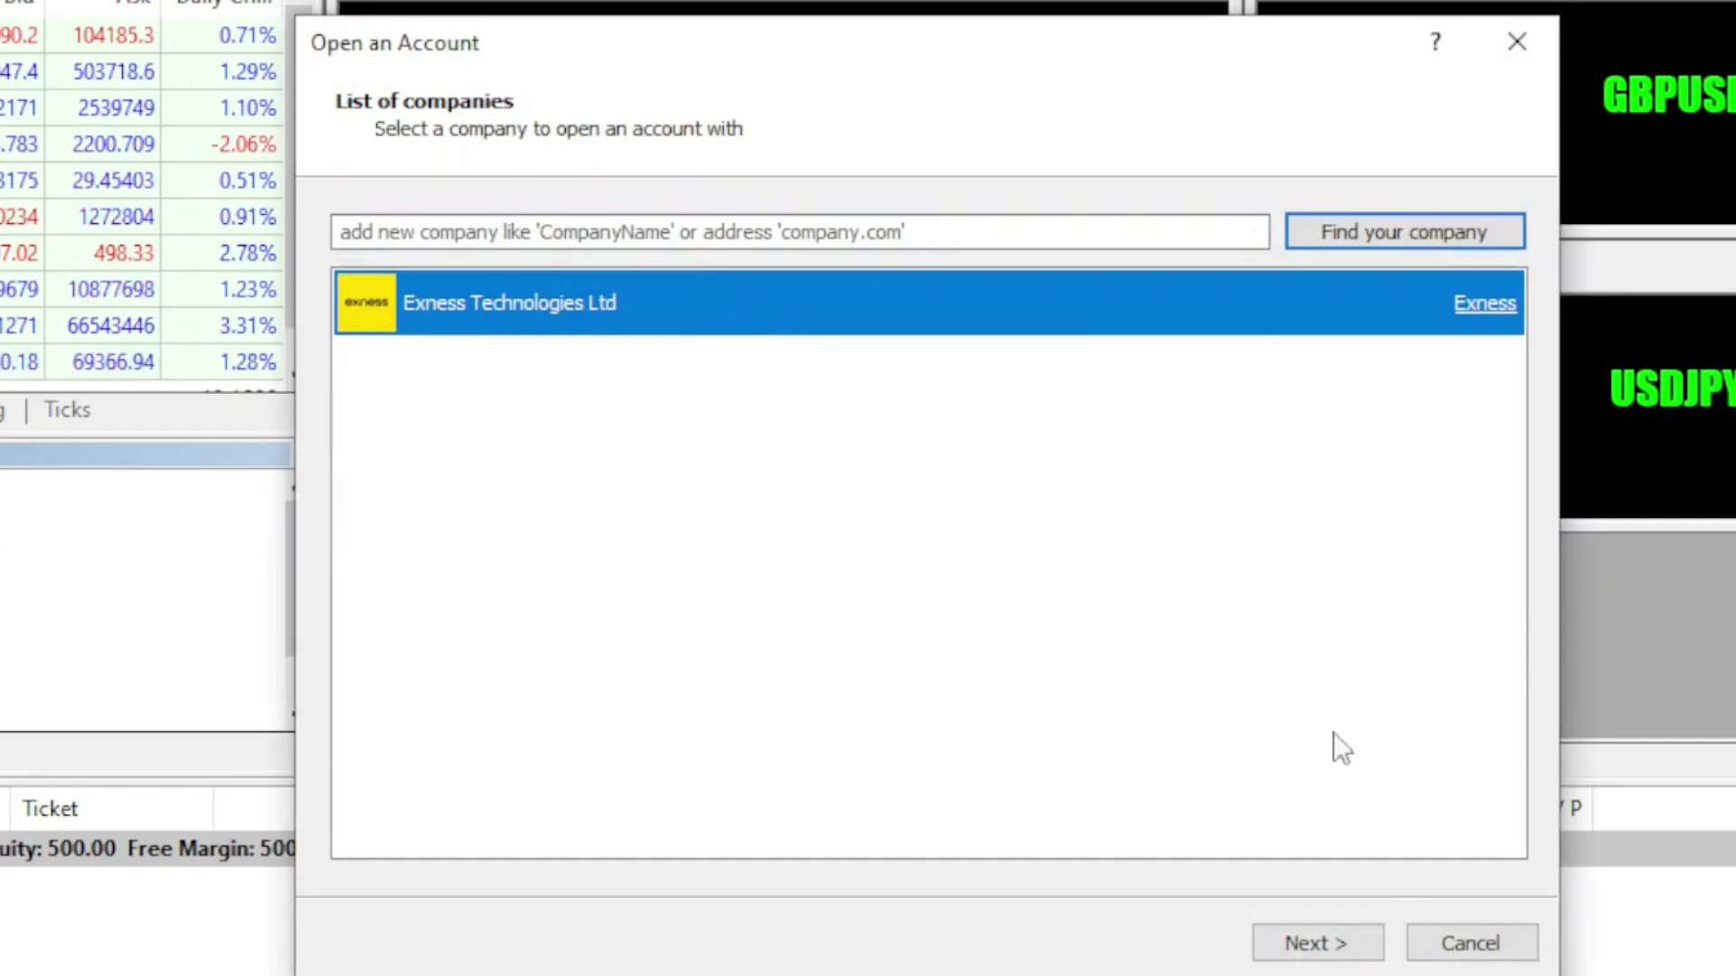
{"action": "left_click", "coordinate": [1293, 941]}
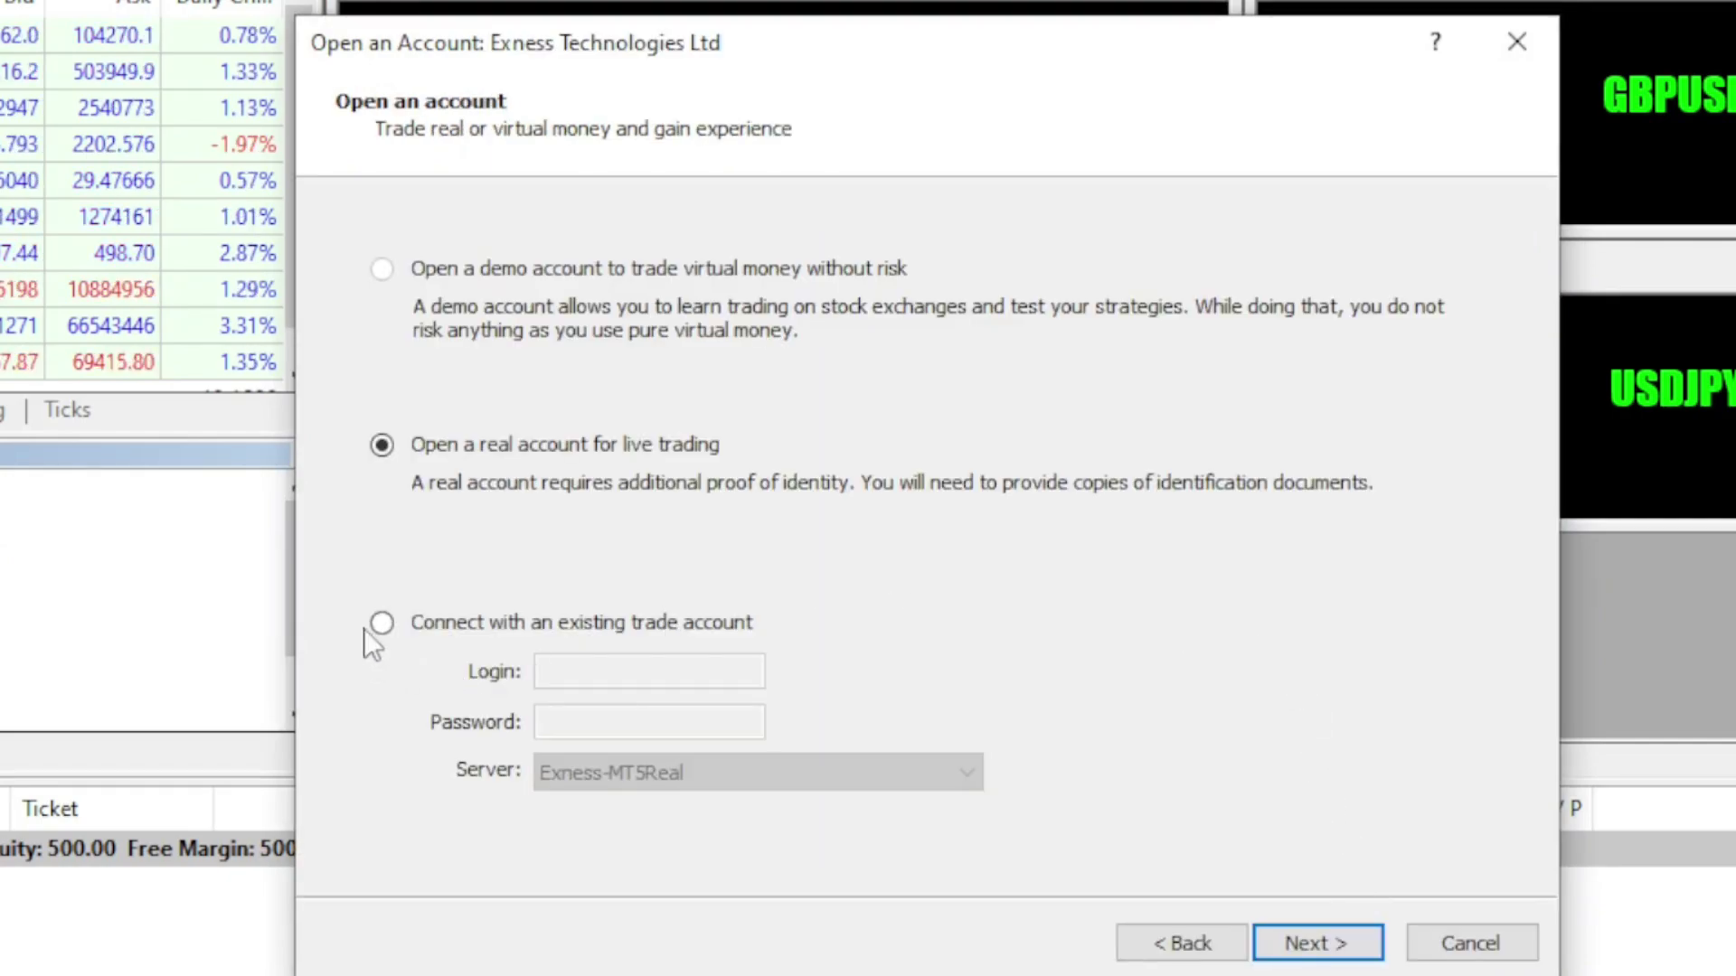
{"action": "left_click", "coordinate": [383, 620]}
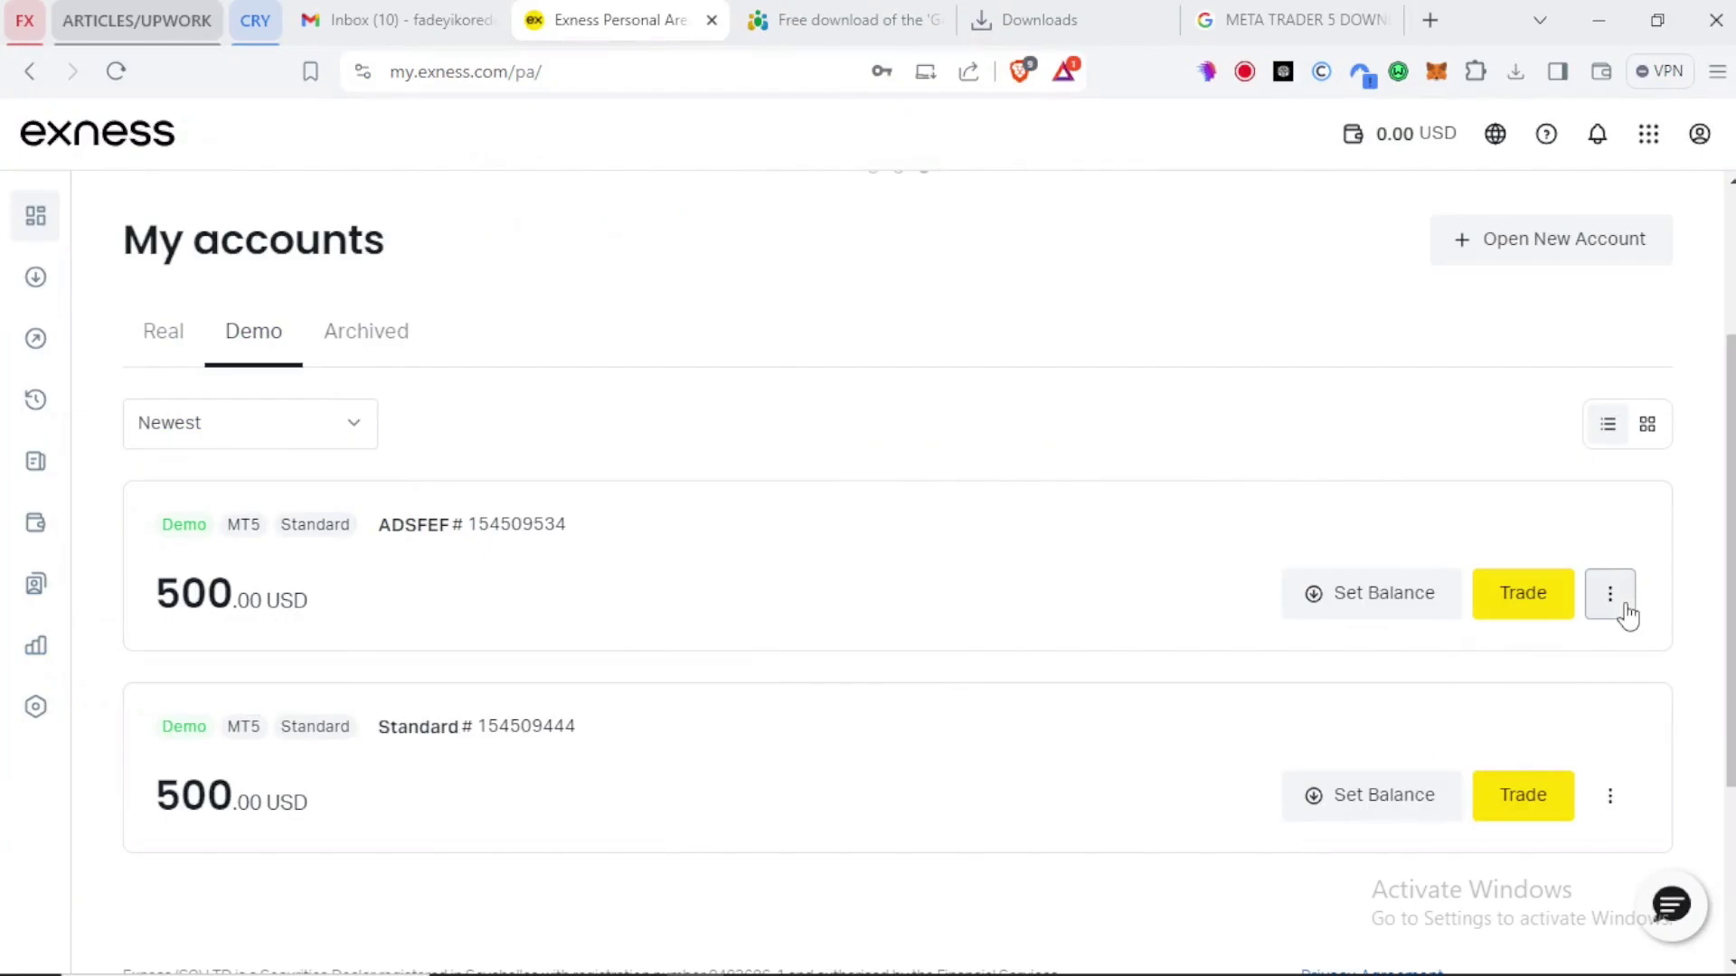
- Copy the ADSFEF account's MT5 login from its Account information in Personal Area
{"action": "left_click", "coordinate": [1626, 611]}
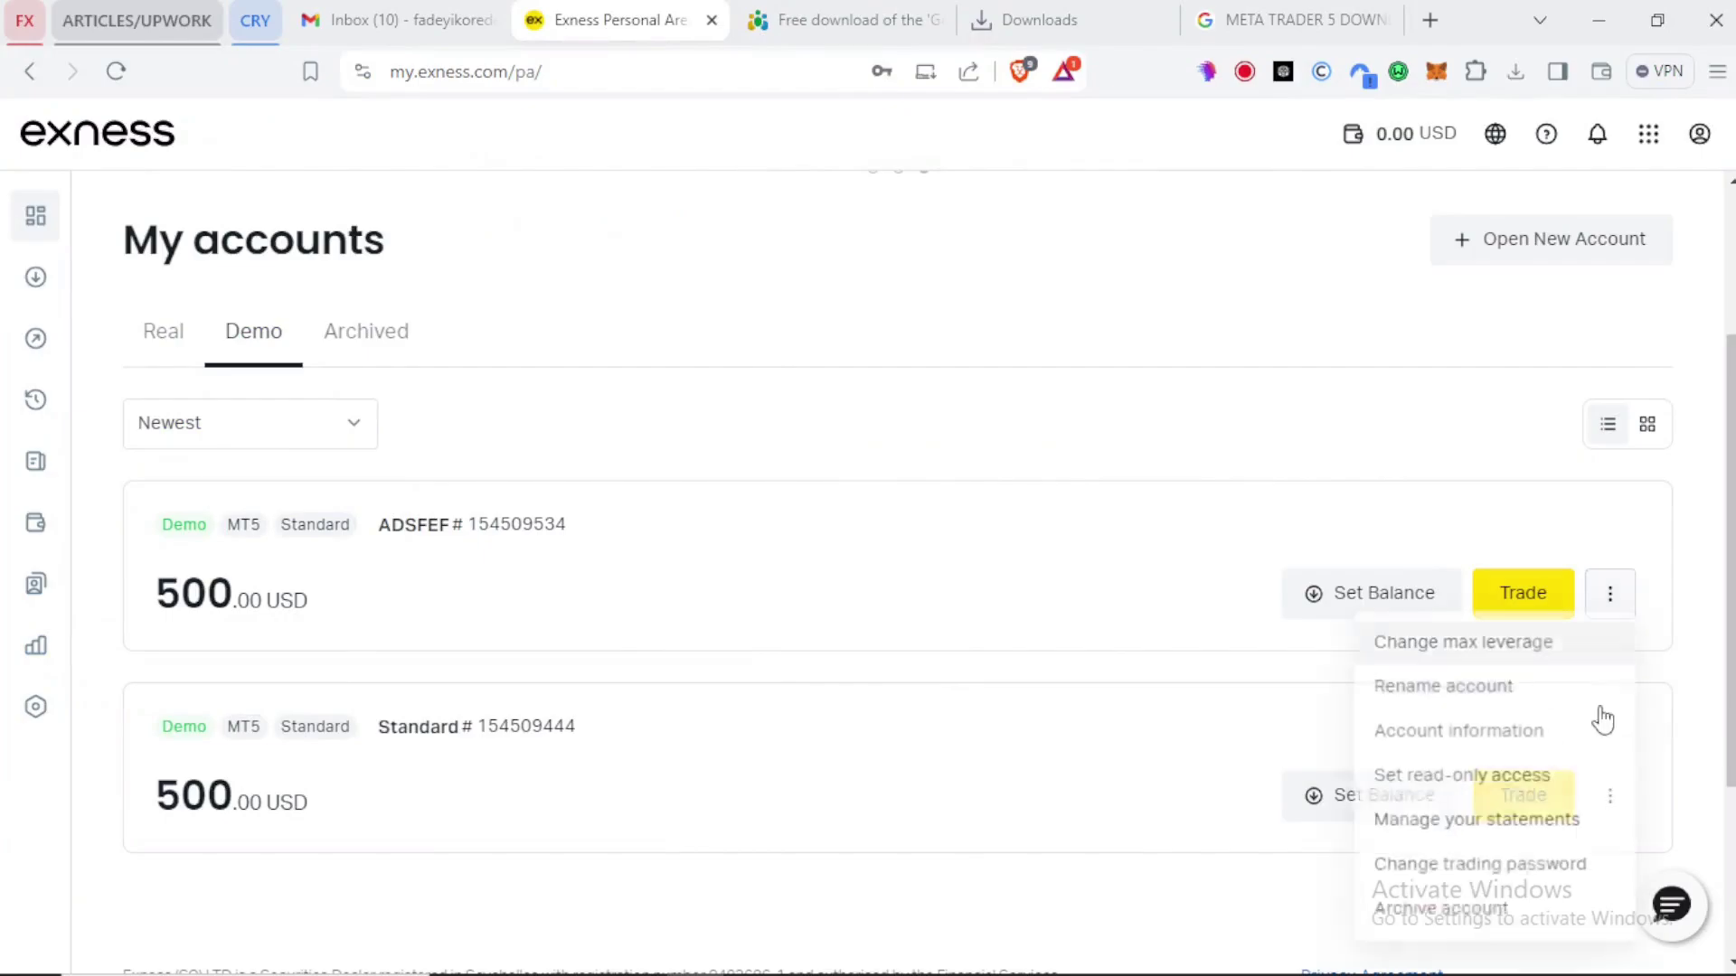
{"action": "left_click", "coordinate": [1451, 737]}
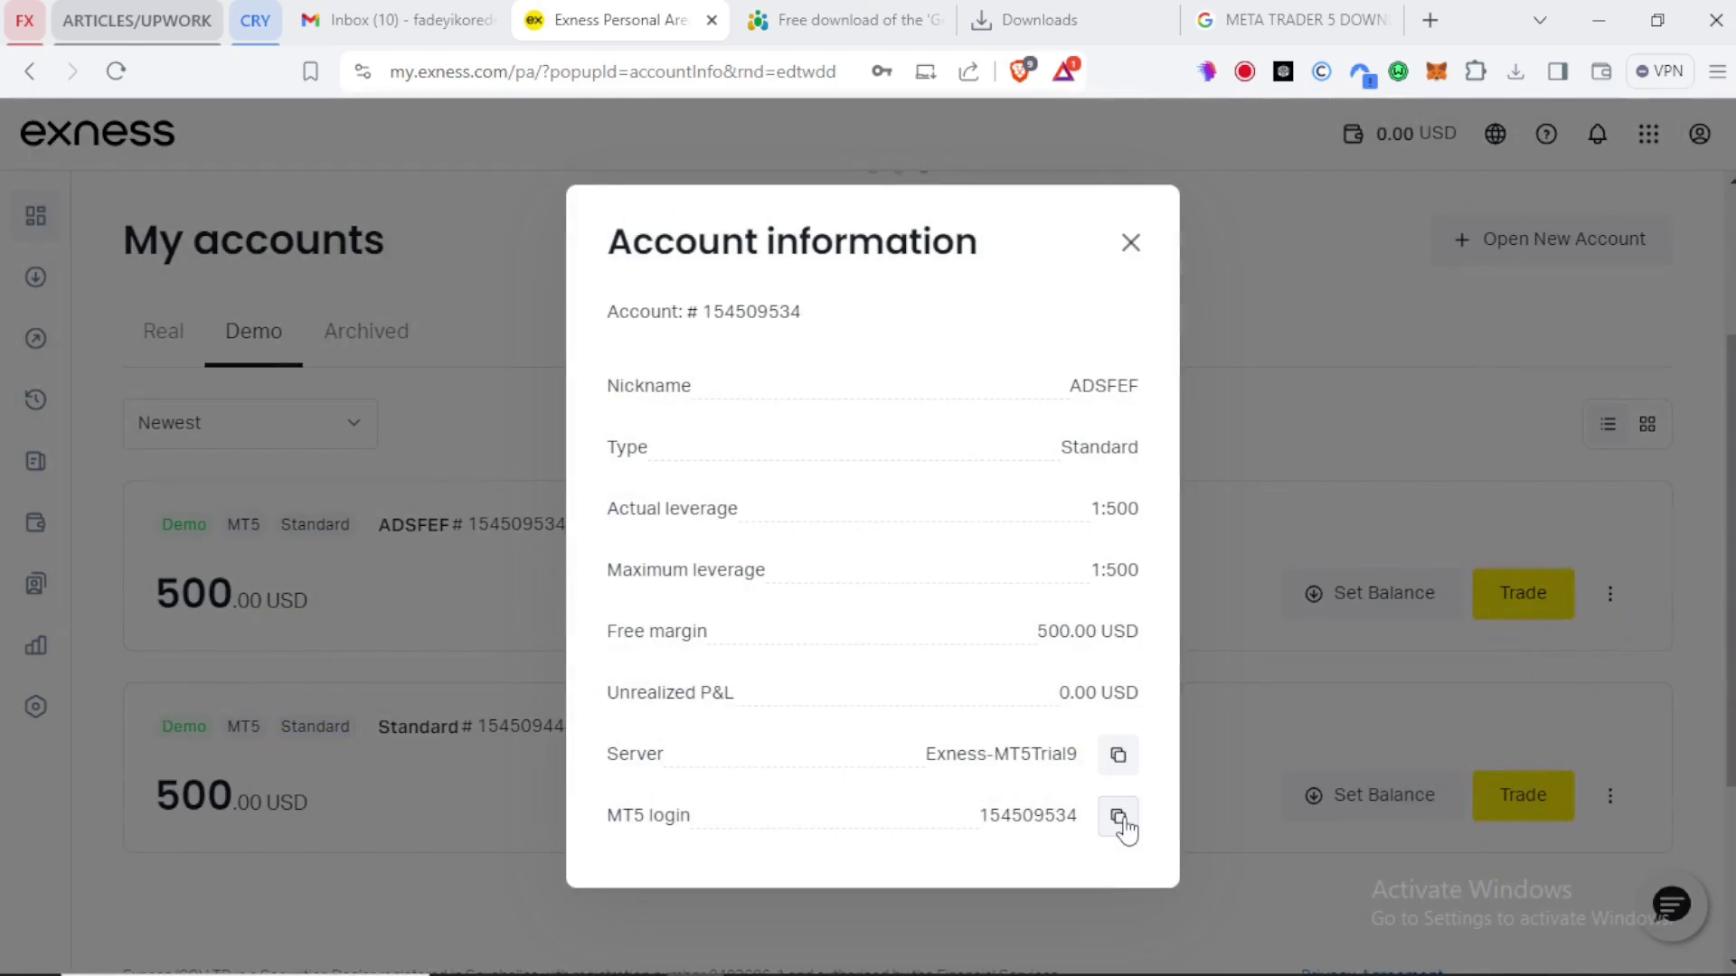
{"action": "left_click", "coordinate": [1119, 821]}
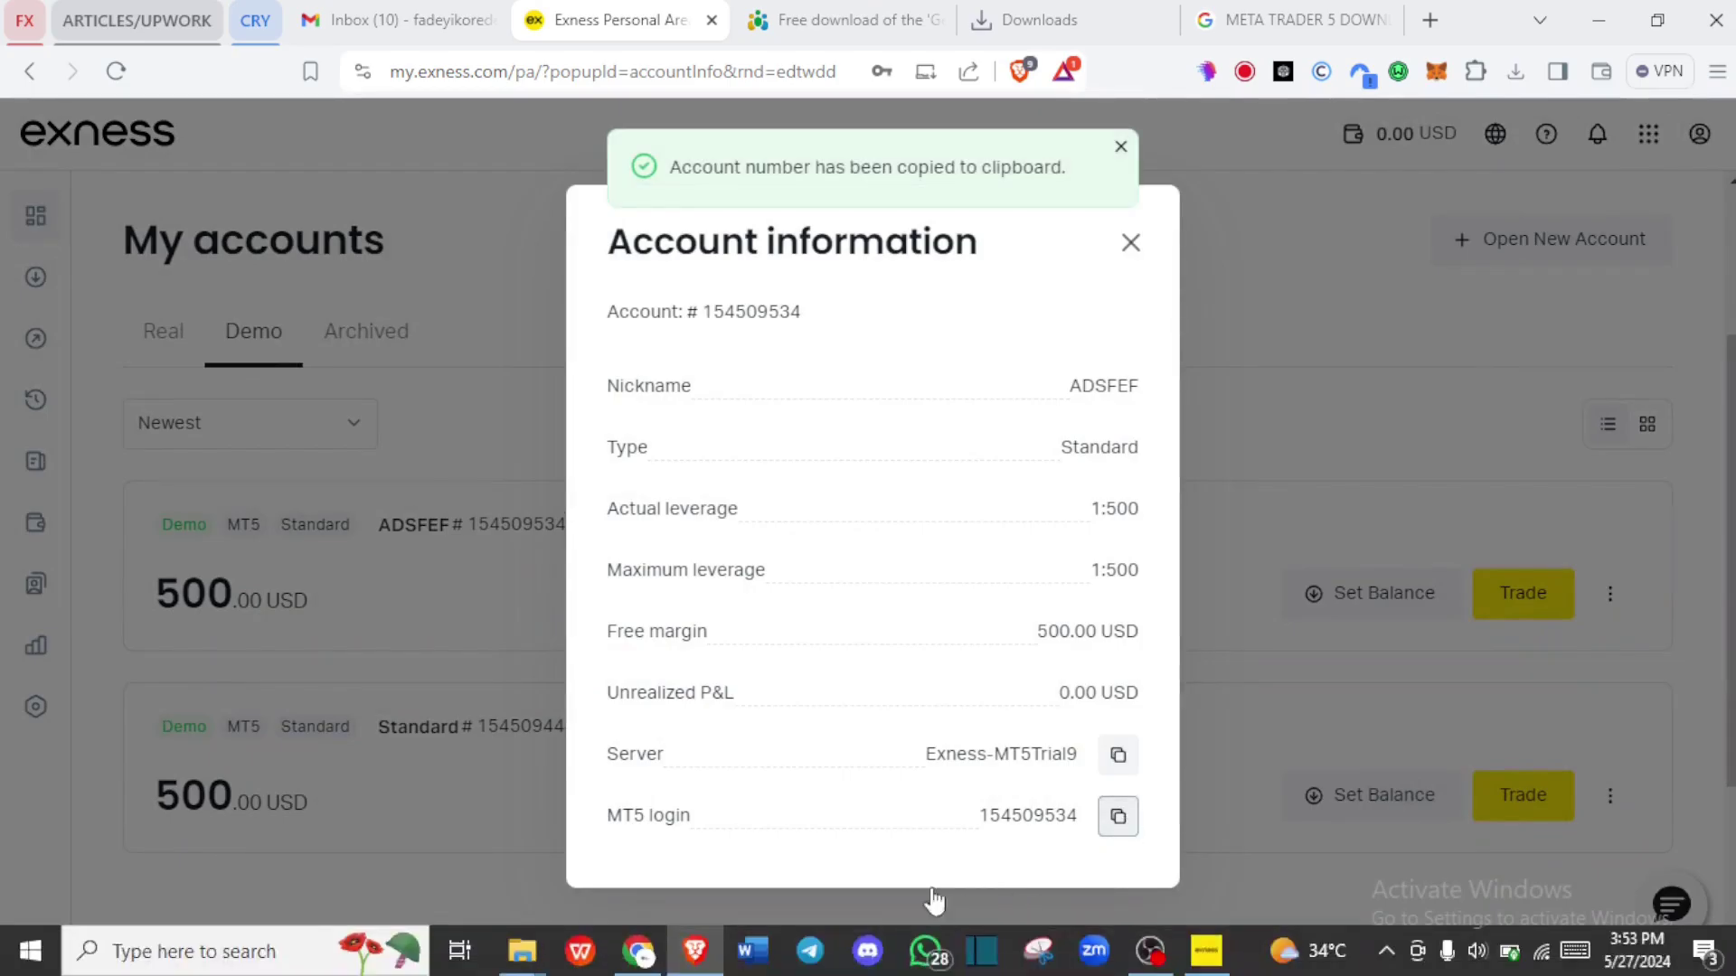
- Log in to ADSFEF with the pasted login, Exness-MT5Trial9 server and account password
{"action": "left_click", "coordinate": [1205, 954]}
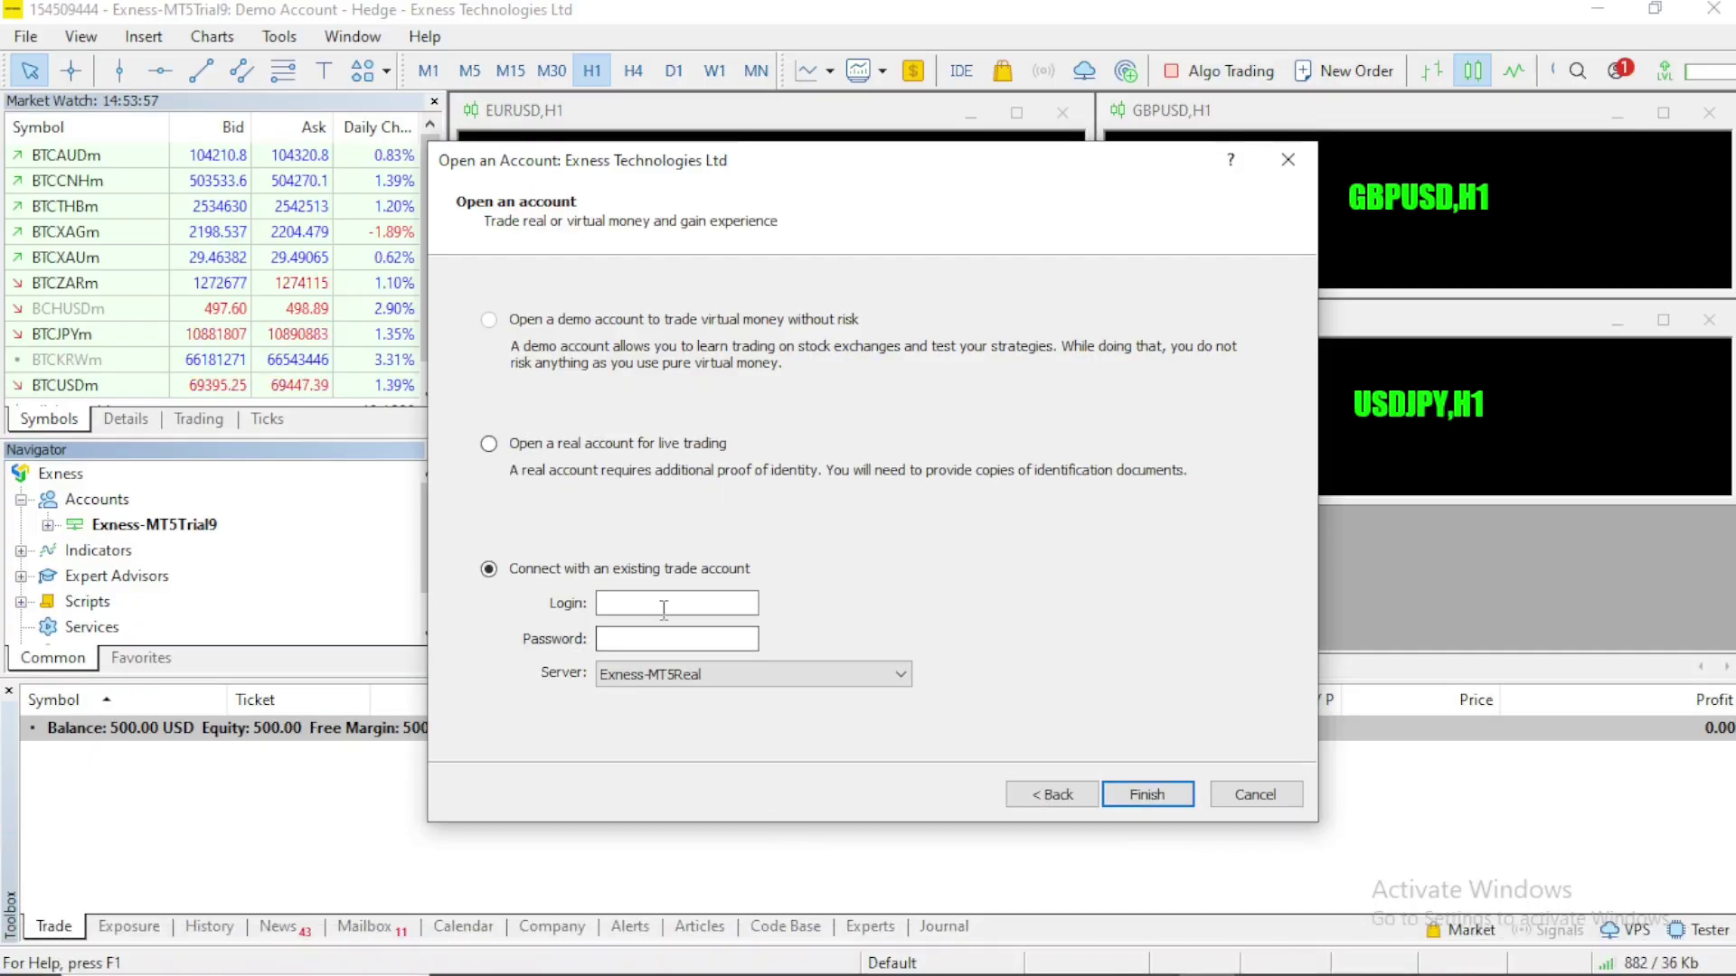
{"action": "left_click", "coordinate": [701, 601]}
{"action": "key", "text": "ctrl+v"}
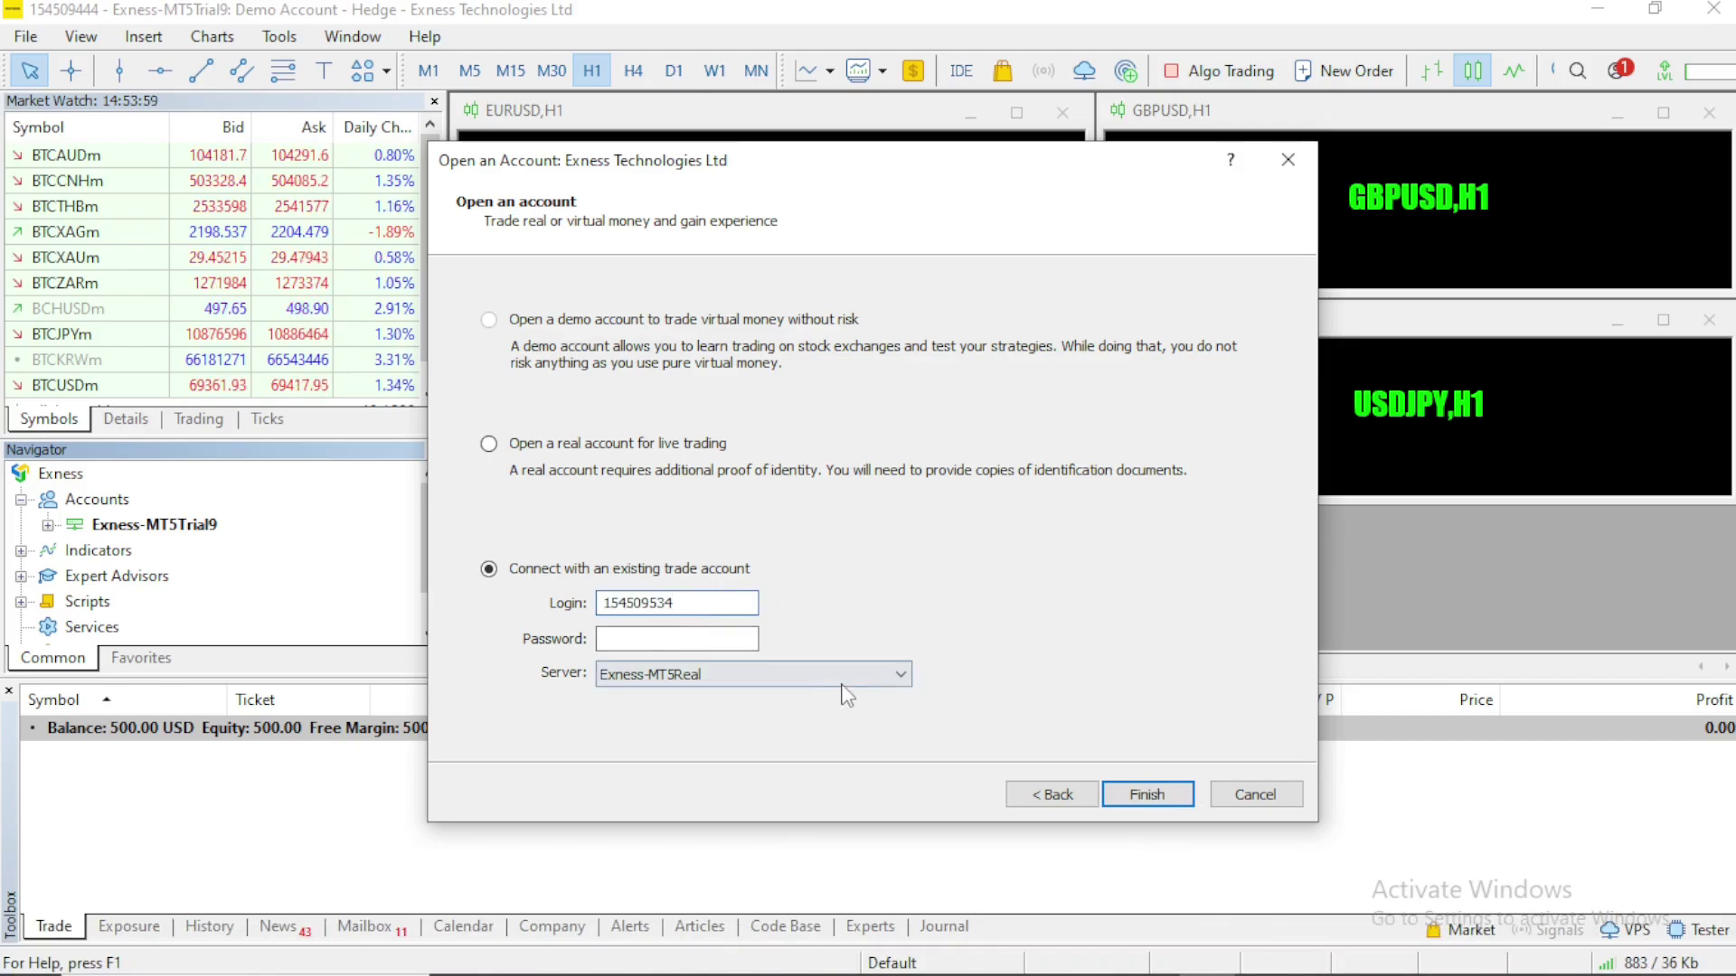
{"action": "left_click", "coordinate": [900, 673]}
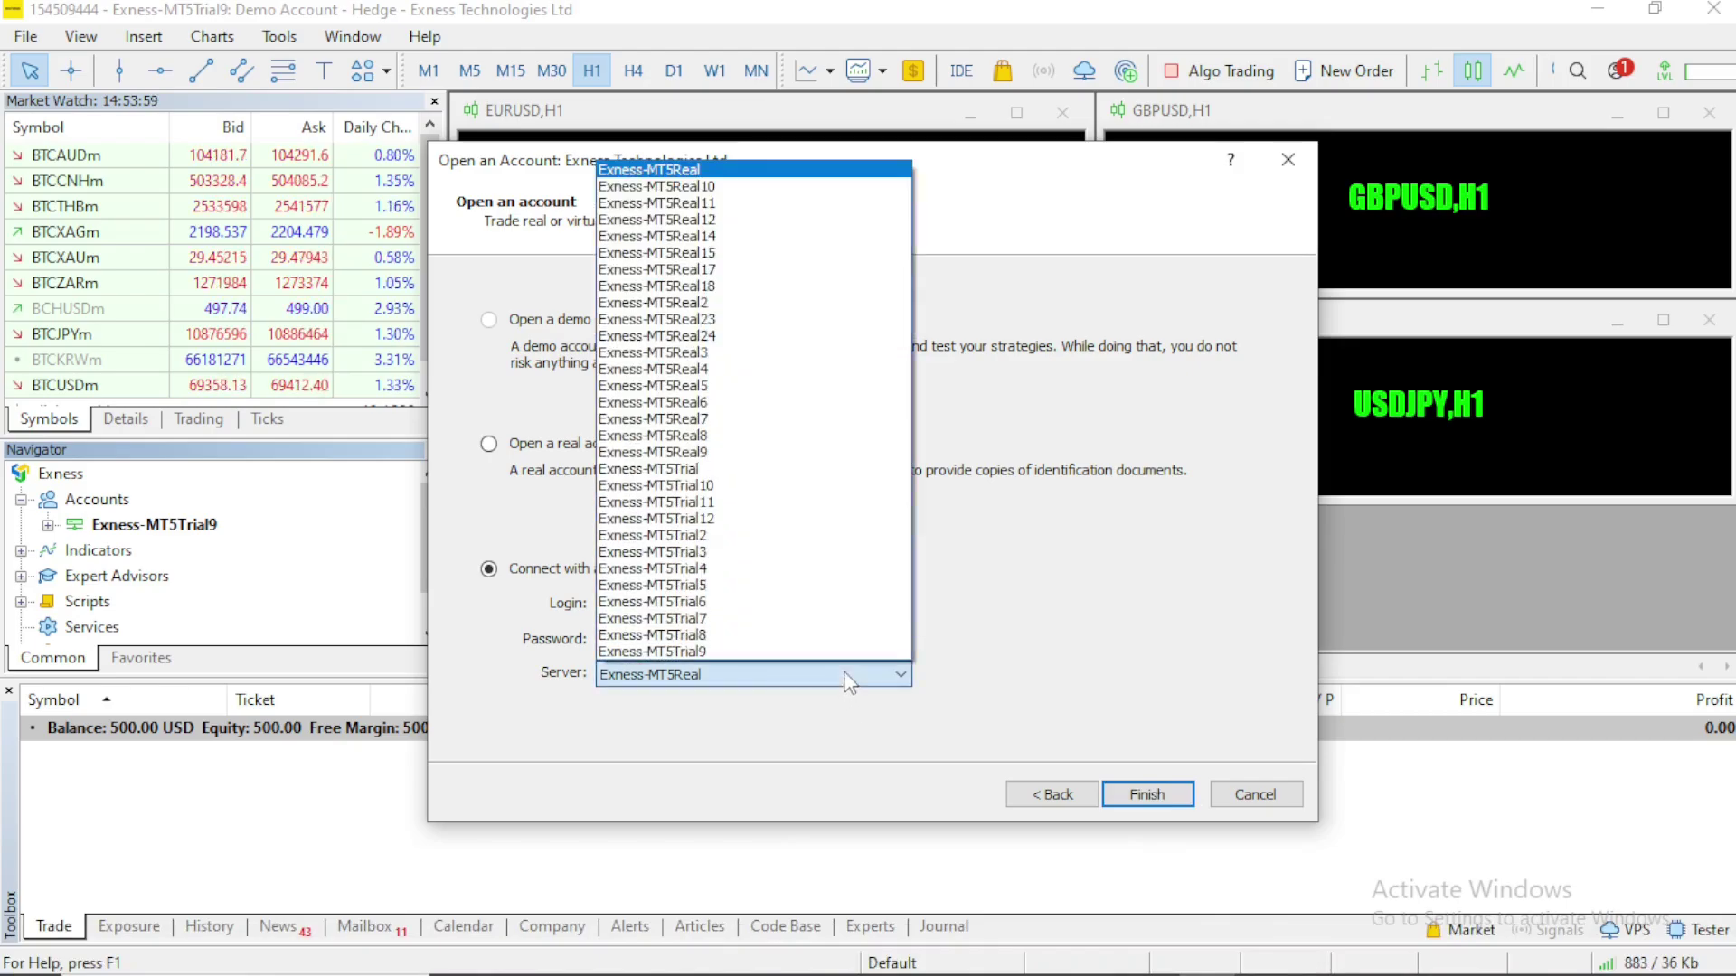
{"action": "left_click", "coordinate": [727, 652]}
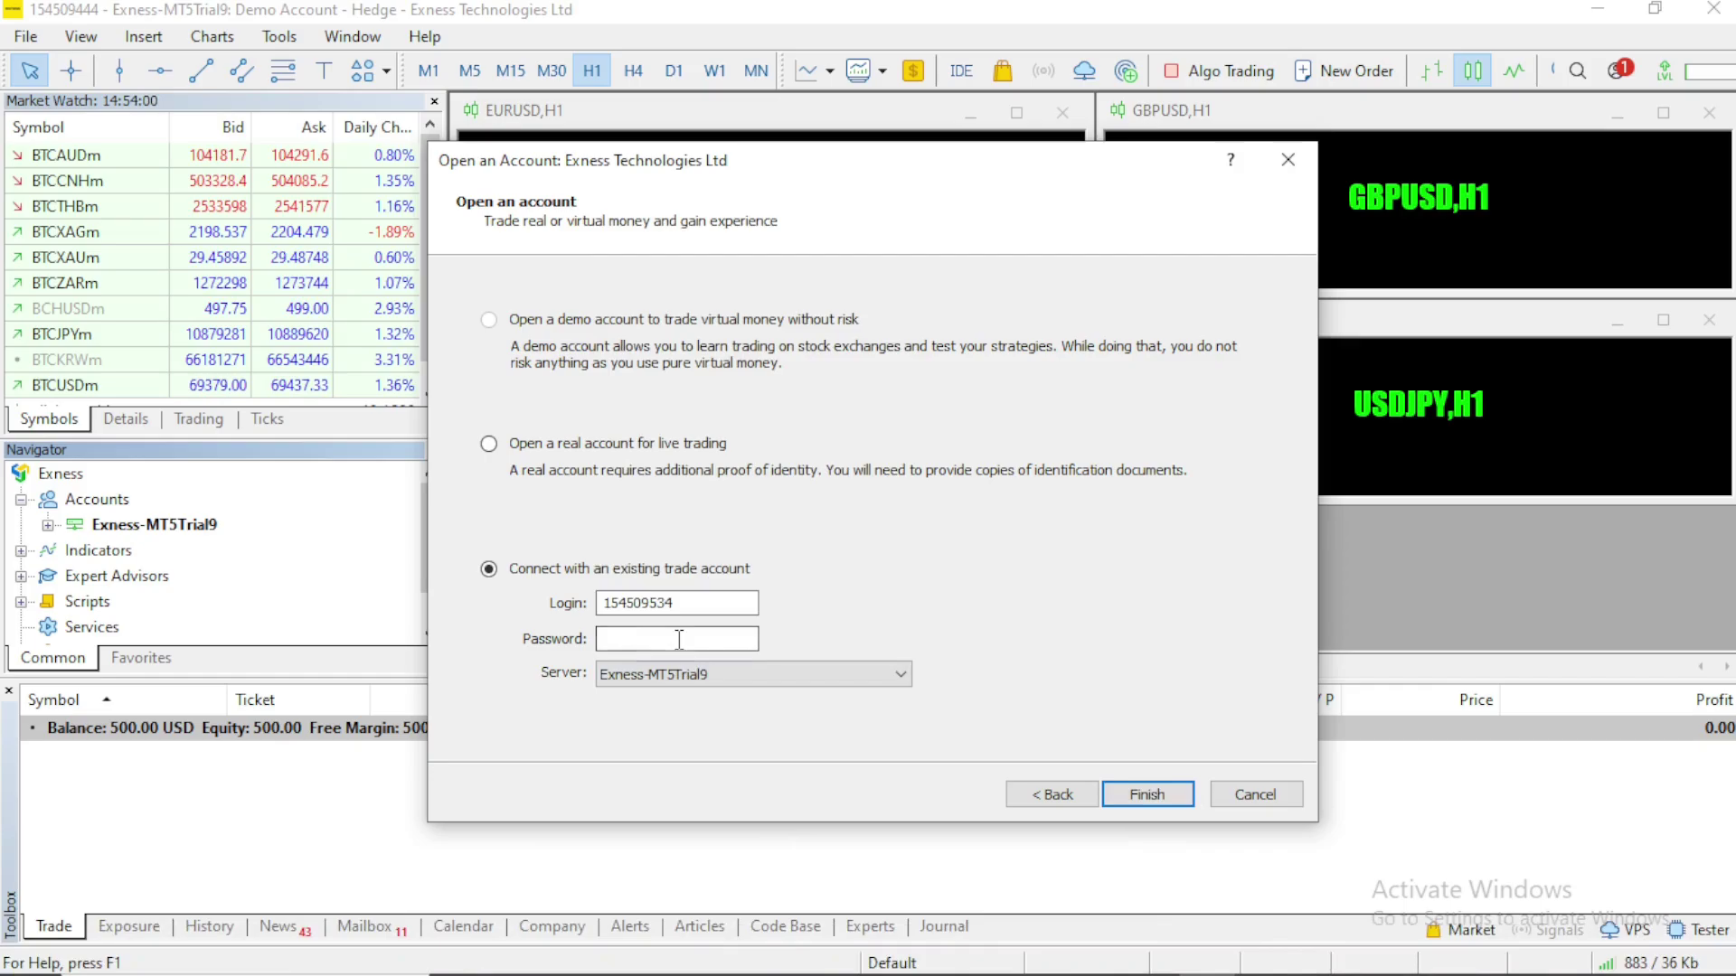
{"action": "left_click", "coordinate": [678, 638]}
{"action": "type", "text": "**************"}
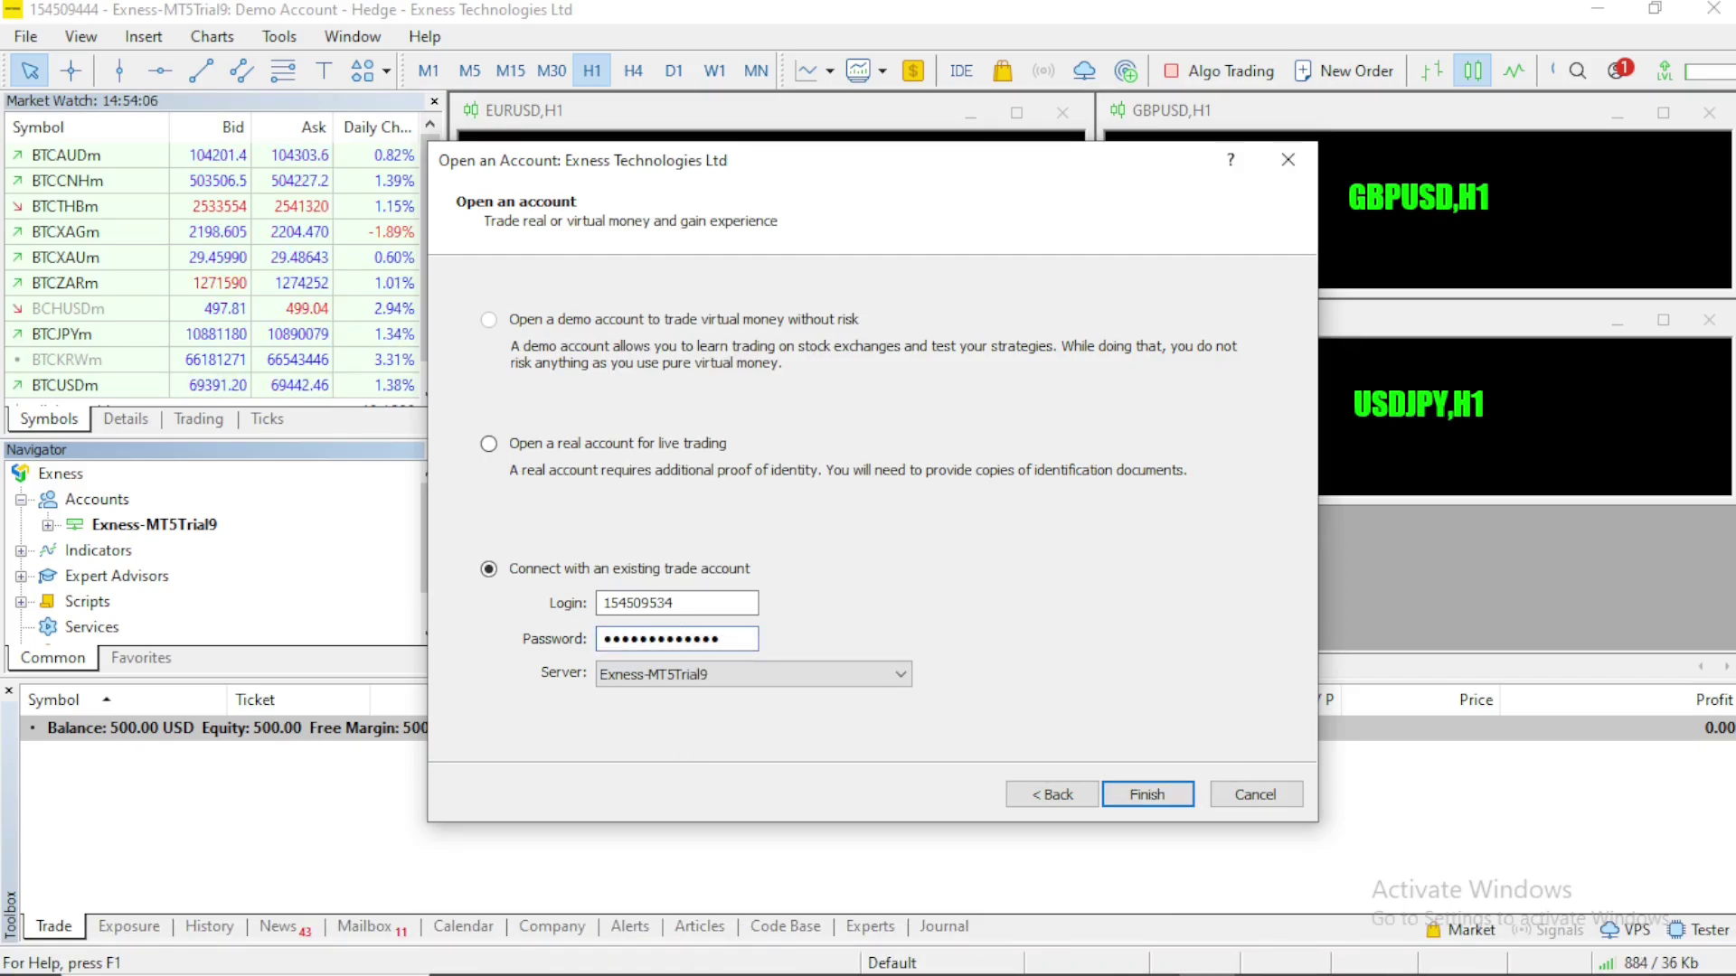
{"action": "left_click", "coordinate": [1165, 794]}
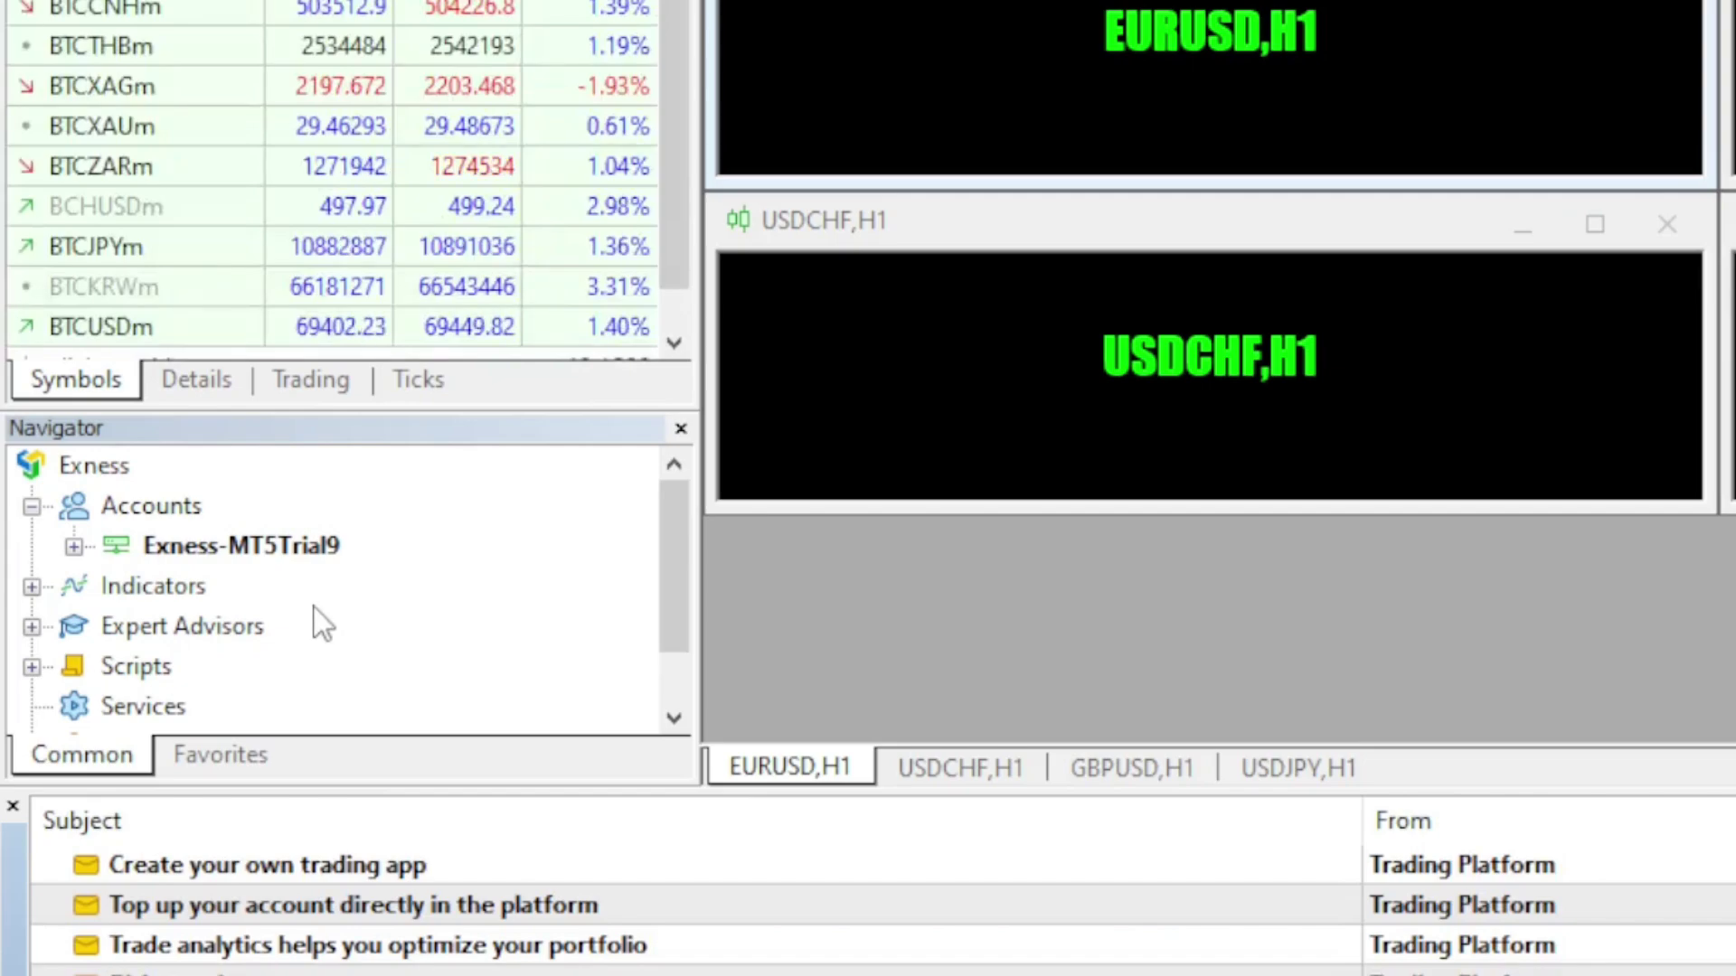
- Expand Exness-MT5Trial9 in Navigator and select between the Standard and ADSFEF entries
{"action": "left_click", "coordinate": [74, 546]}
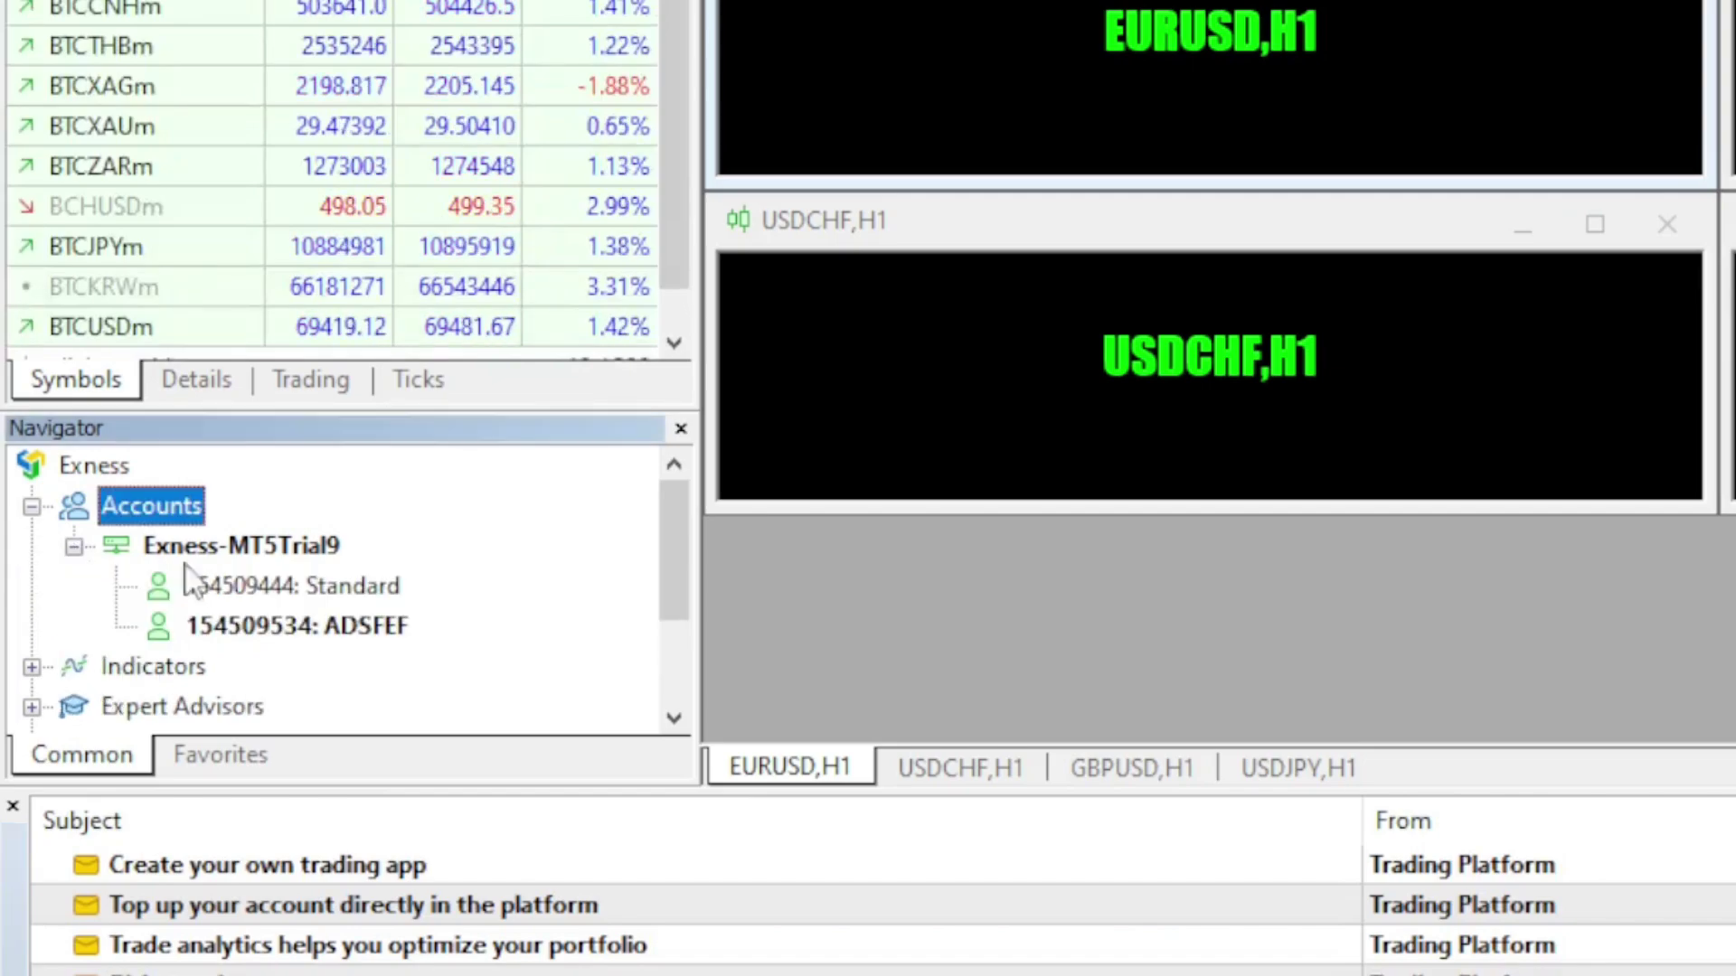
{"action": "left_click", "coordinate": [291, 592]}
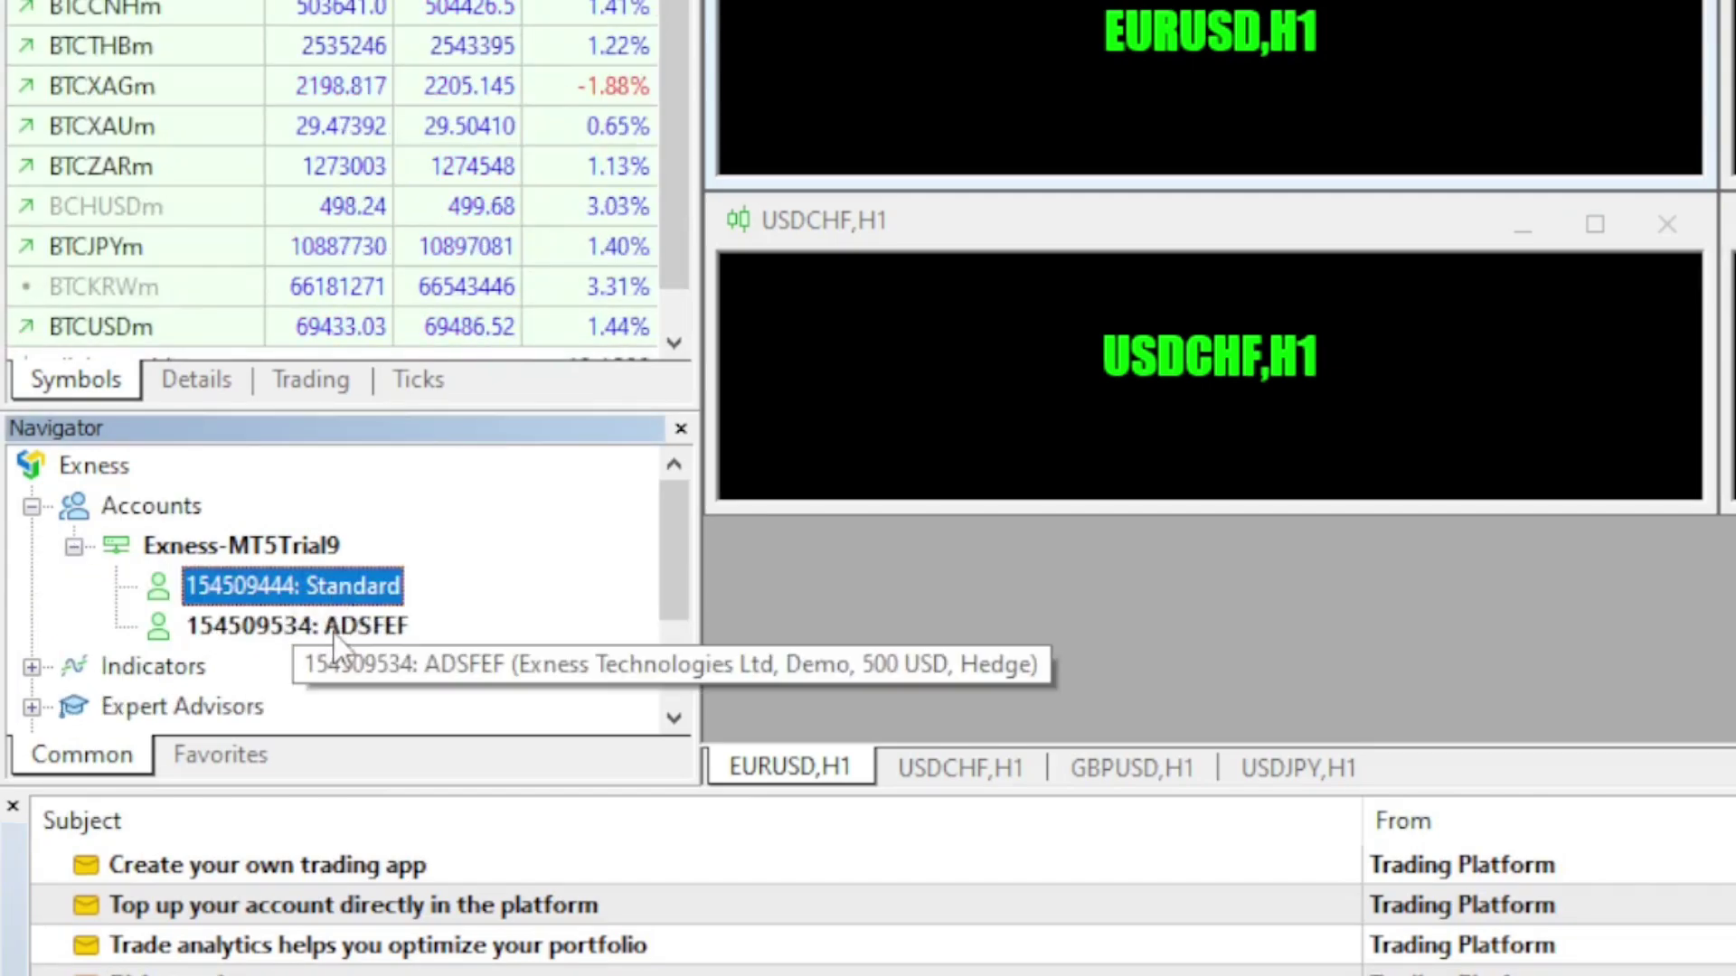
{"action": "left_click", "coordinate": [307, 628]}
{"action": "left_click", "coordinate": [352, 589]}
{"action": "left_click", "coordinate": [332, 624]}
{"action": "left_click", "coordinate": [333, 597]}
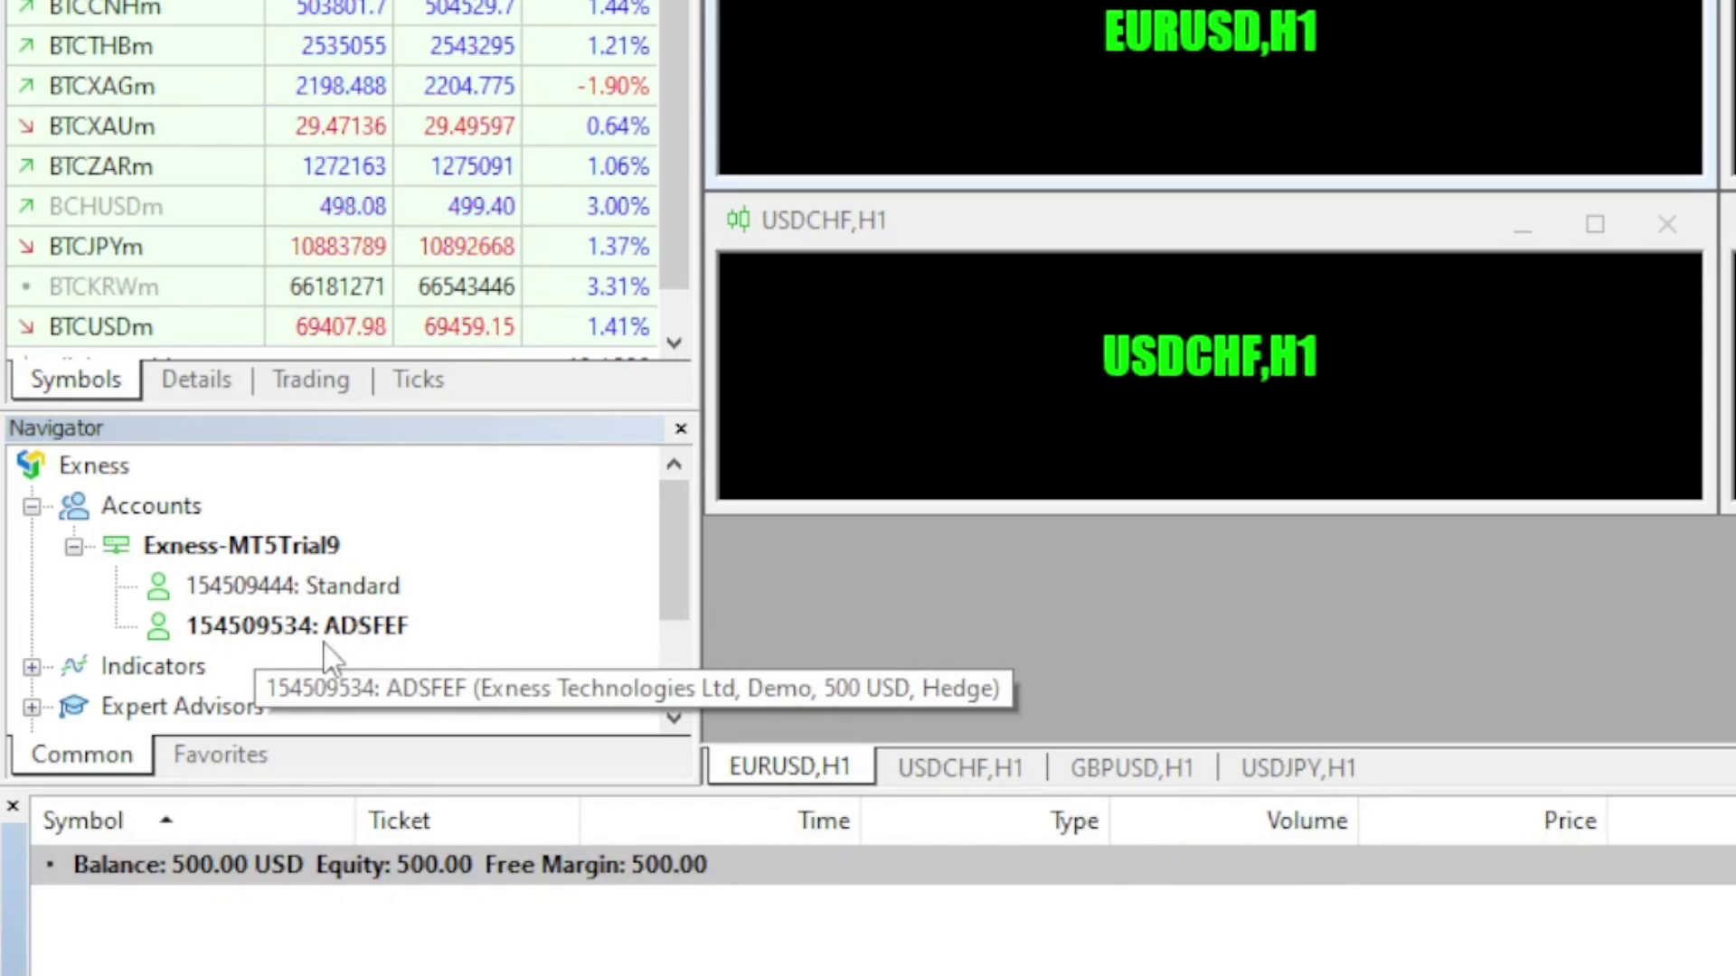
- Log back into the Standard account, then close the Account information dialog in the browser
{"action": "left_click", "coordinate": [277, 592]}
{"action": "double_click", "coordinate": [282, 579]}
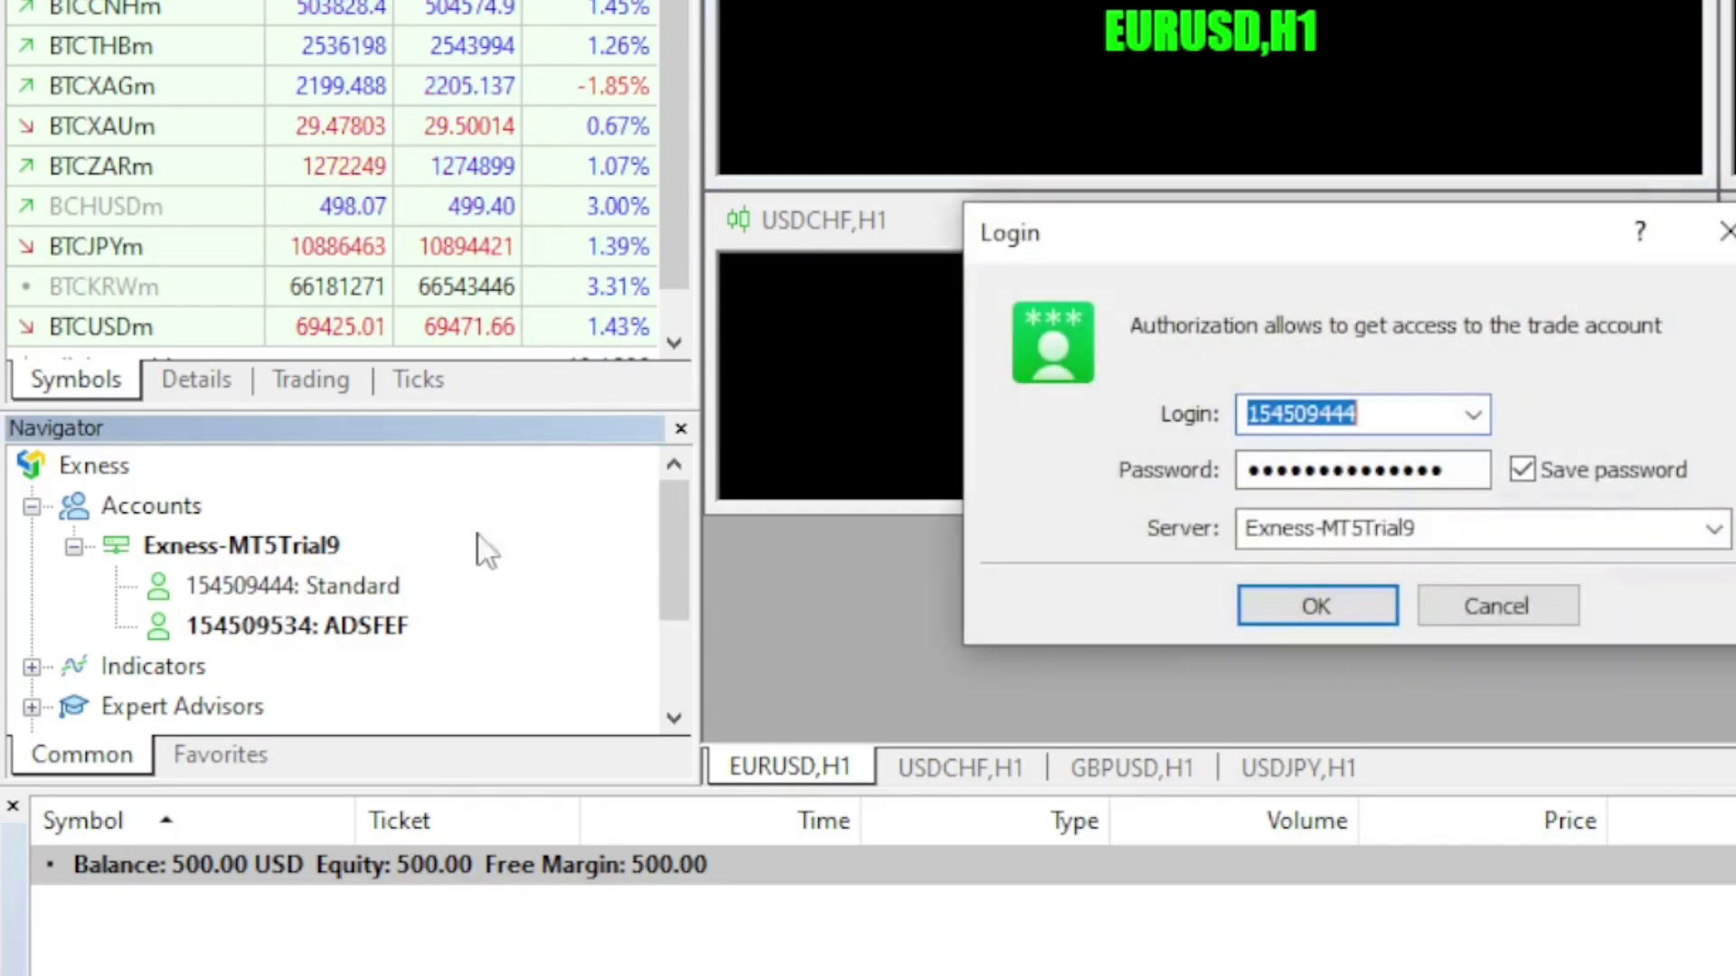
{"action": "left_click", "coordinate": [1304, 605]}
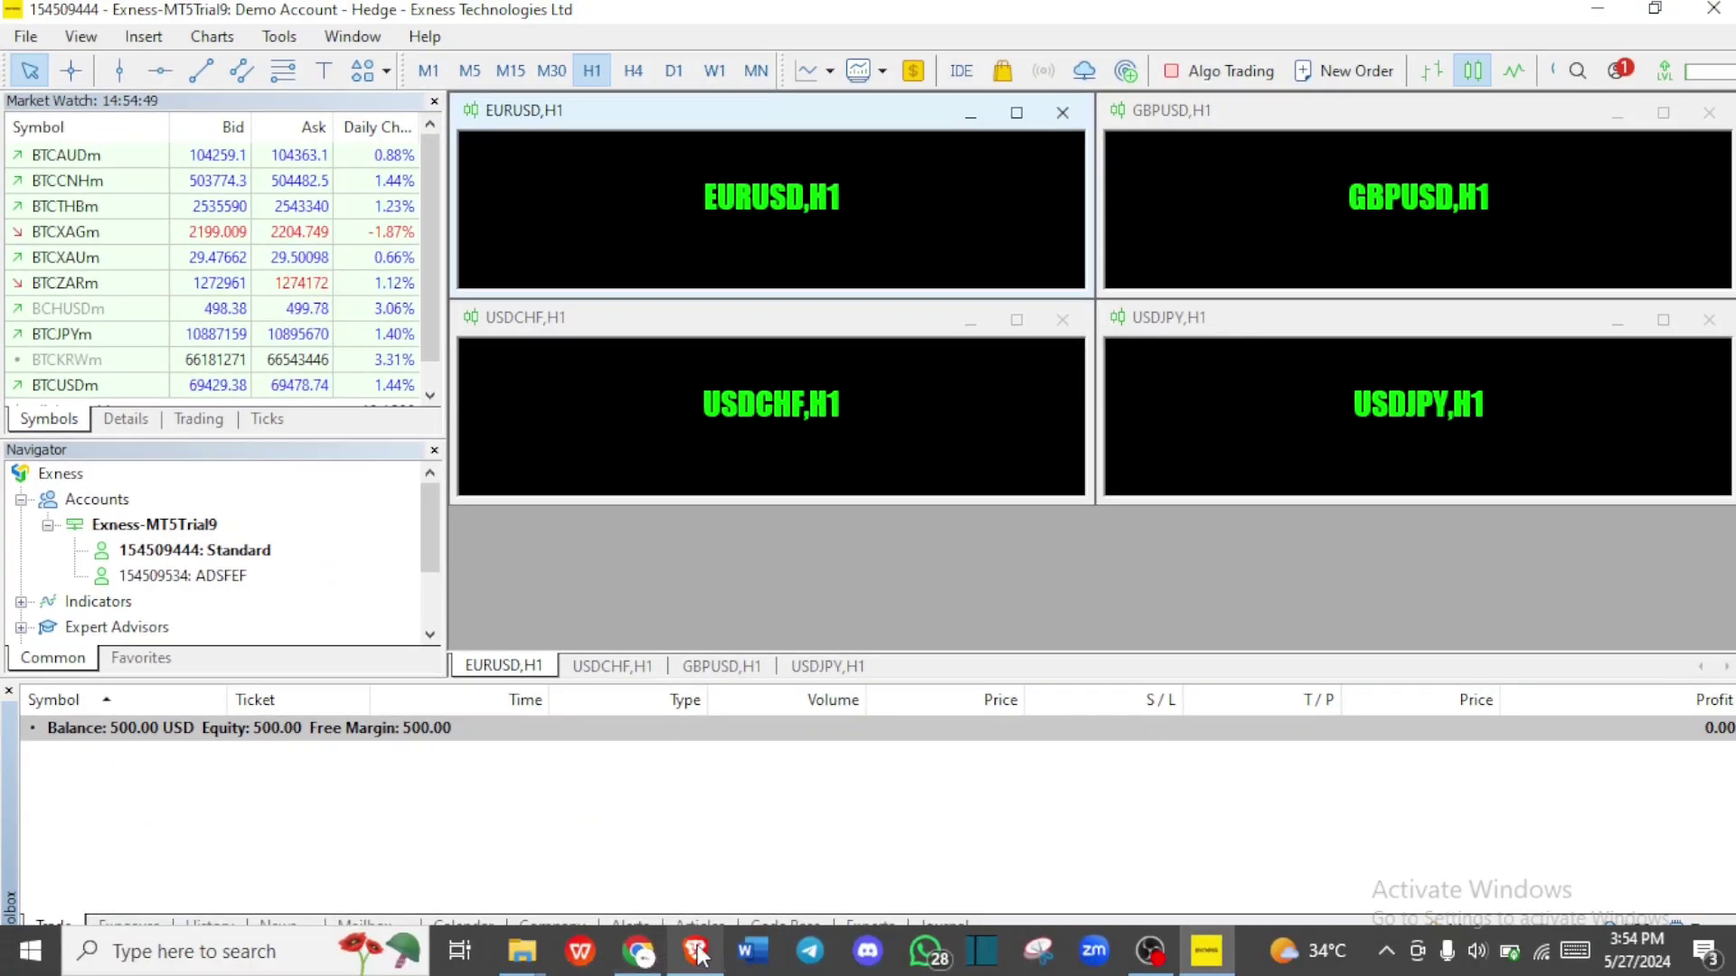
{"action": "left_click", "coordinate": [697, 951]}
{"action": "left_click", "coordinate": [1124, 242]}
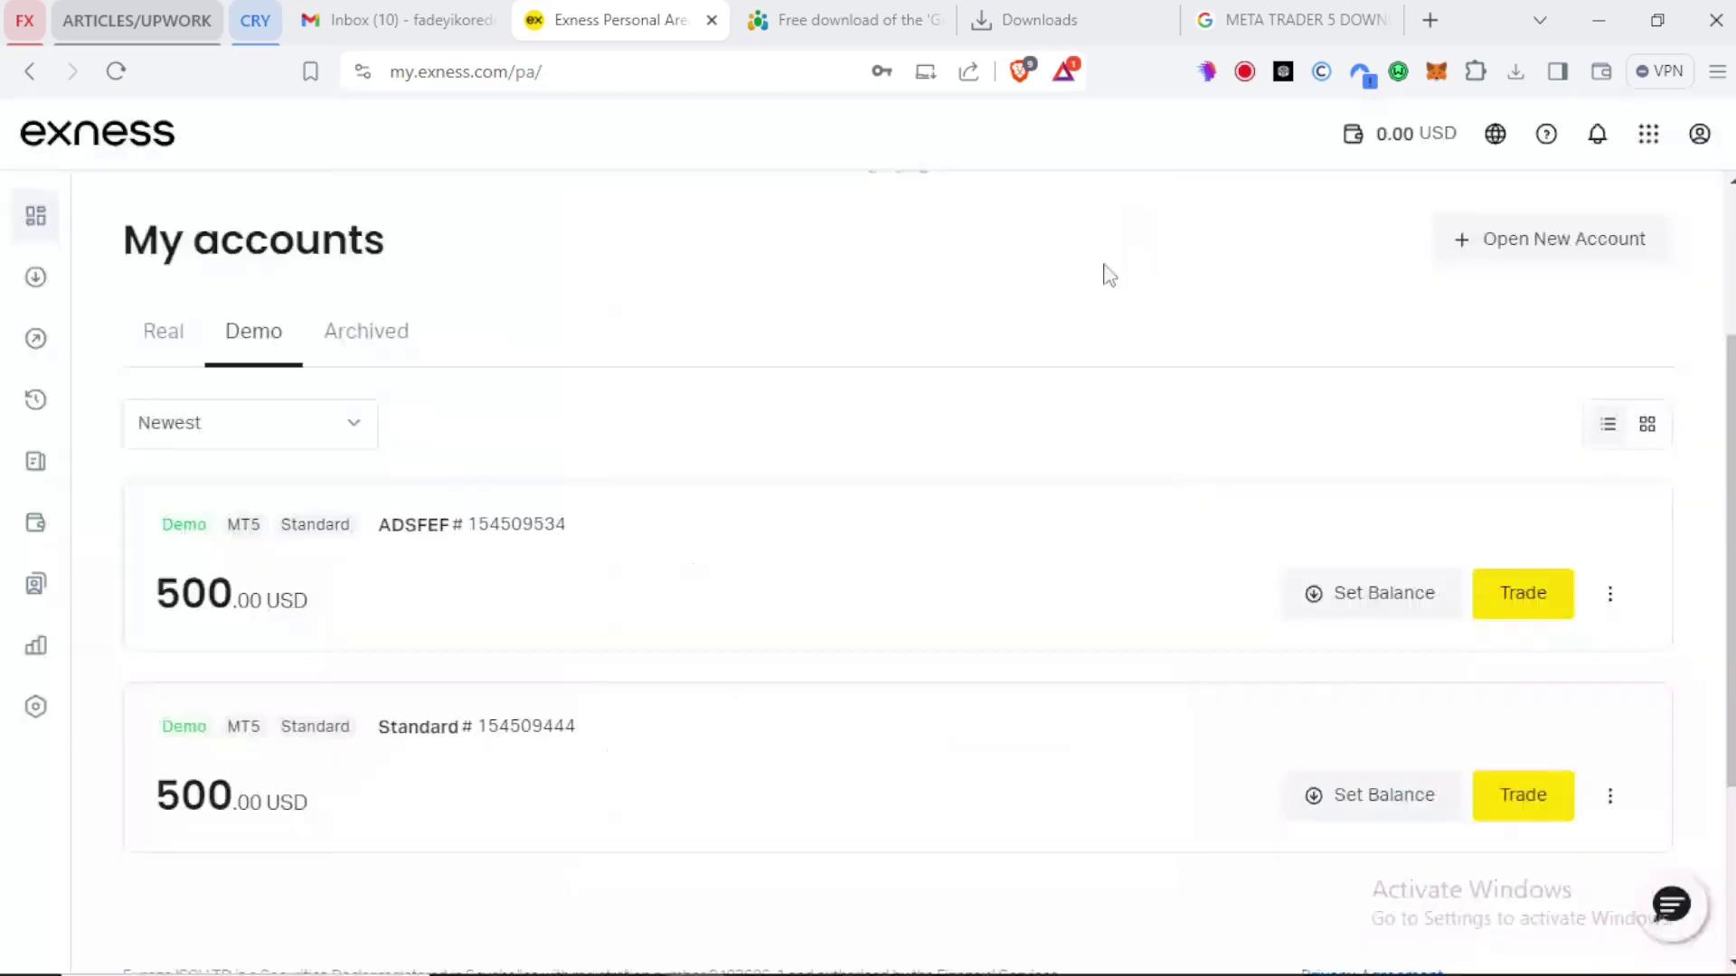